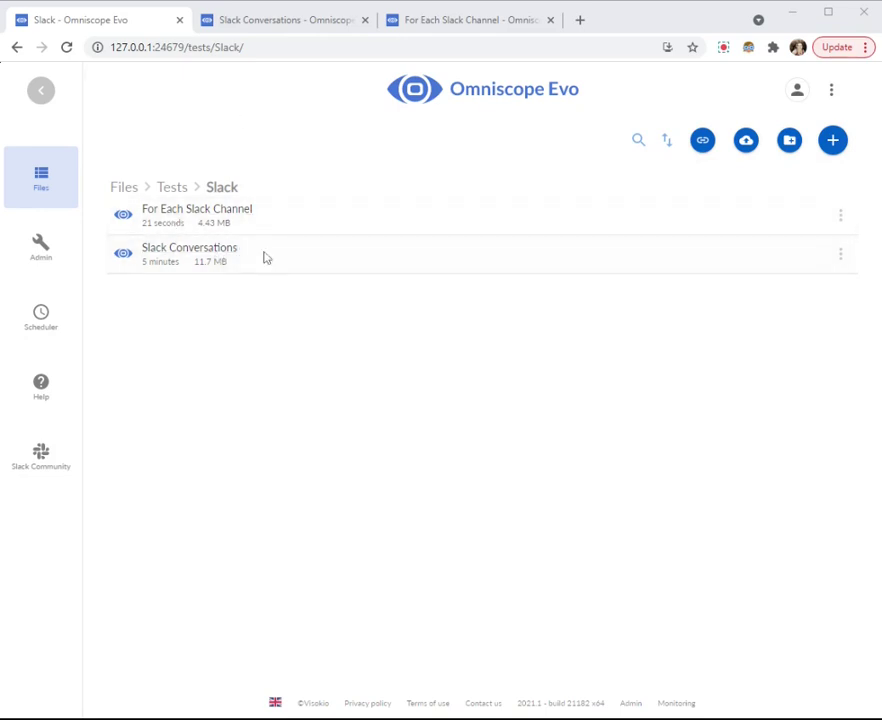
Step: Switch to the Slack Conversations project to show the Slack Conversation History block's conversations.history options
click(262, 22)
Step: Execute the Slack Conversation History block and preview its 6-field, 1-record flattened response
click(198, 322)
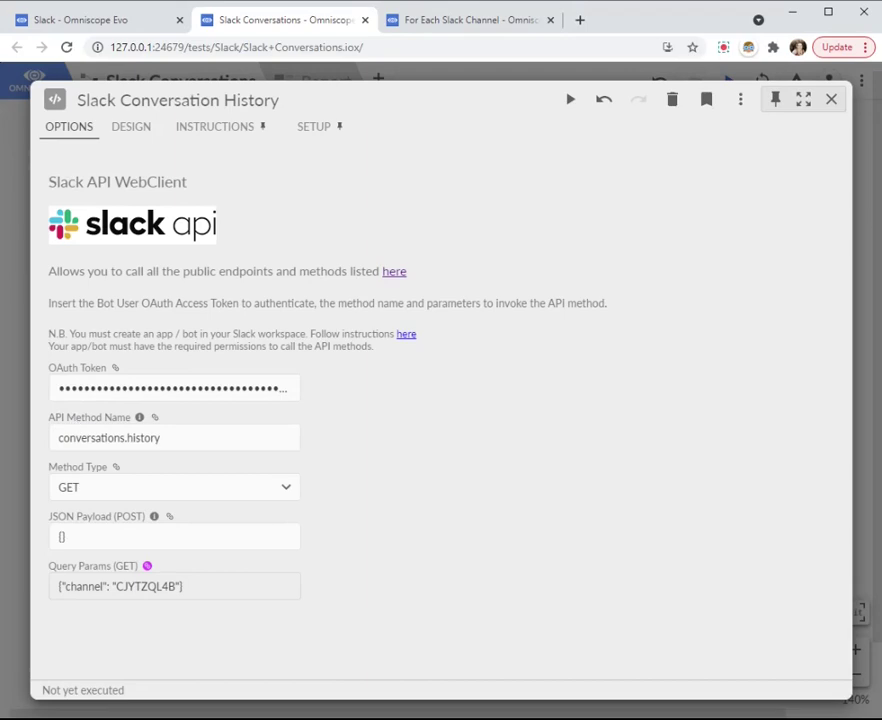
double_click(154, 437)
click(177, 437)
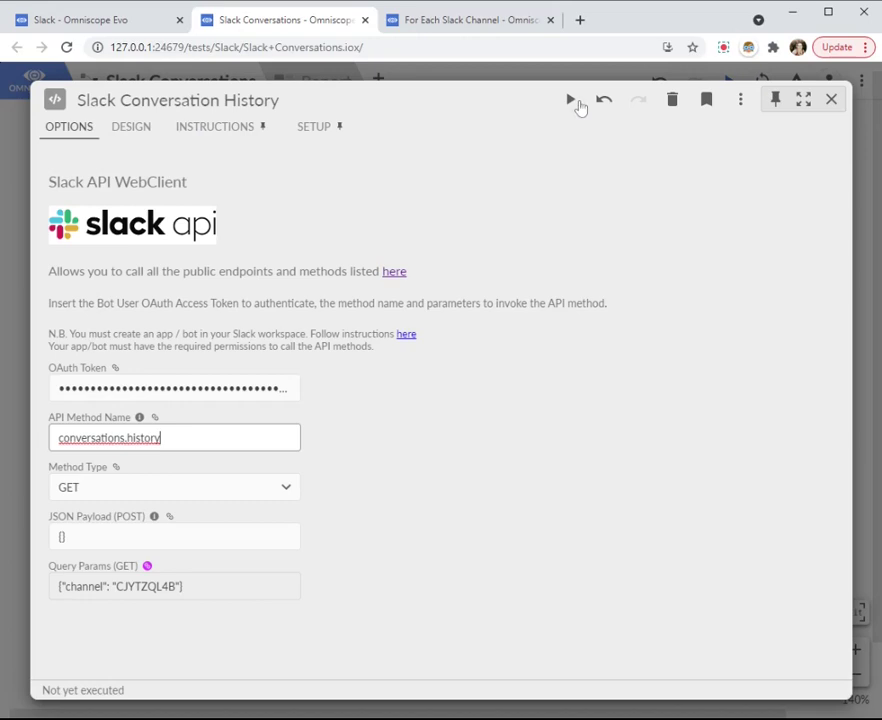
click(571, 100)
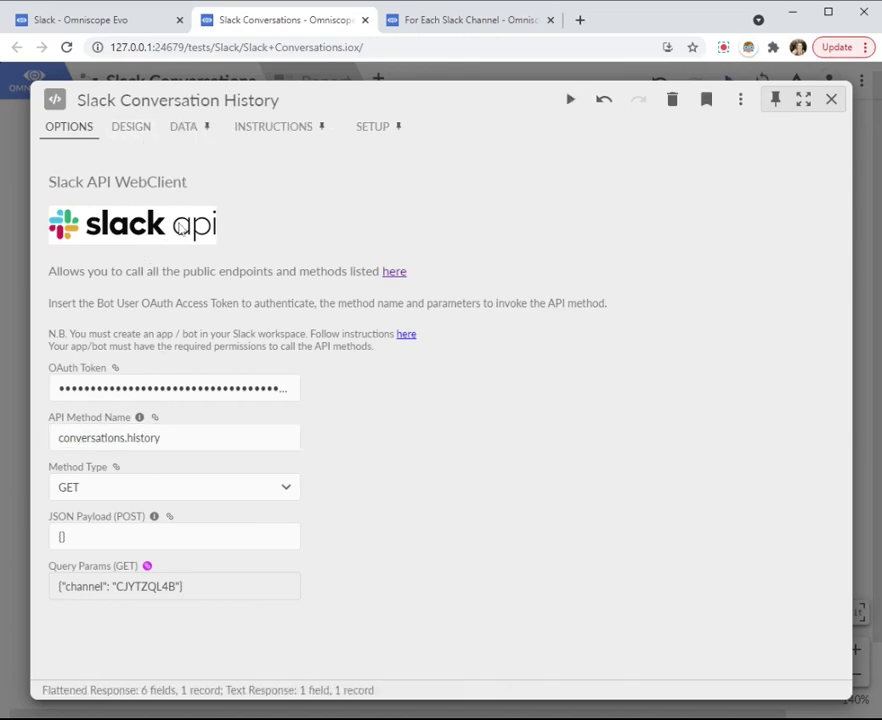
click(209, 132)
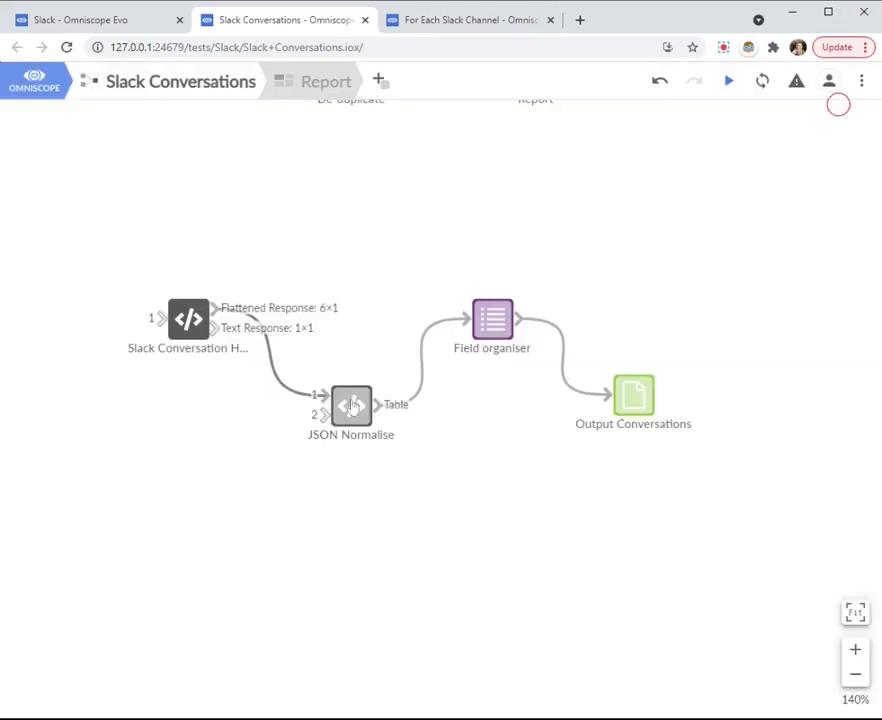
click(833, 100)
Step: Execute the JSON Normalise block and check its 29-field, 33-record table of Slack messages
click(350, 405)
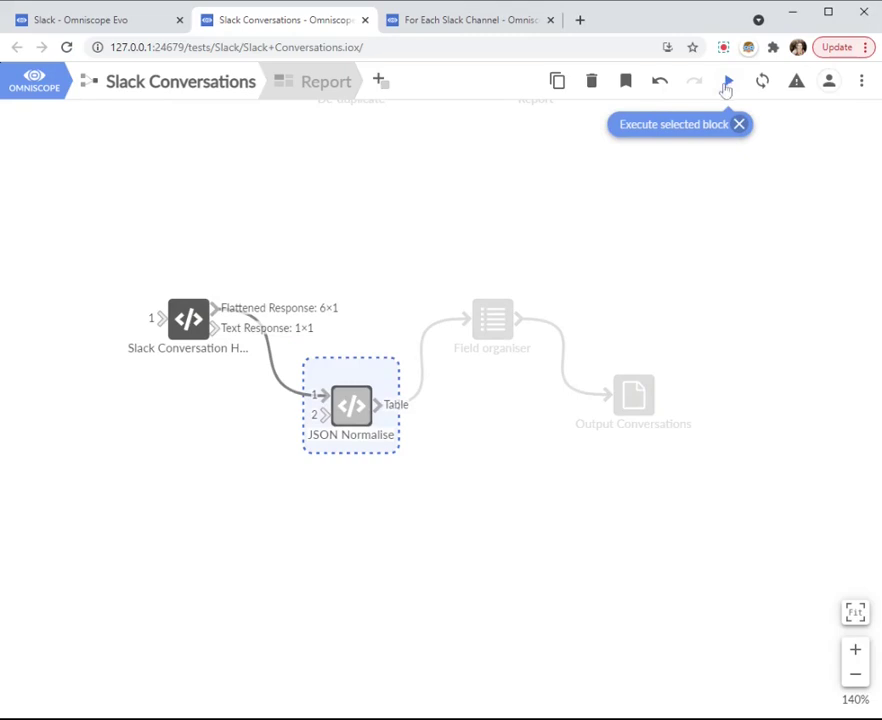
click(728, 81)
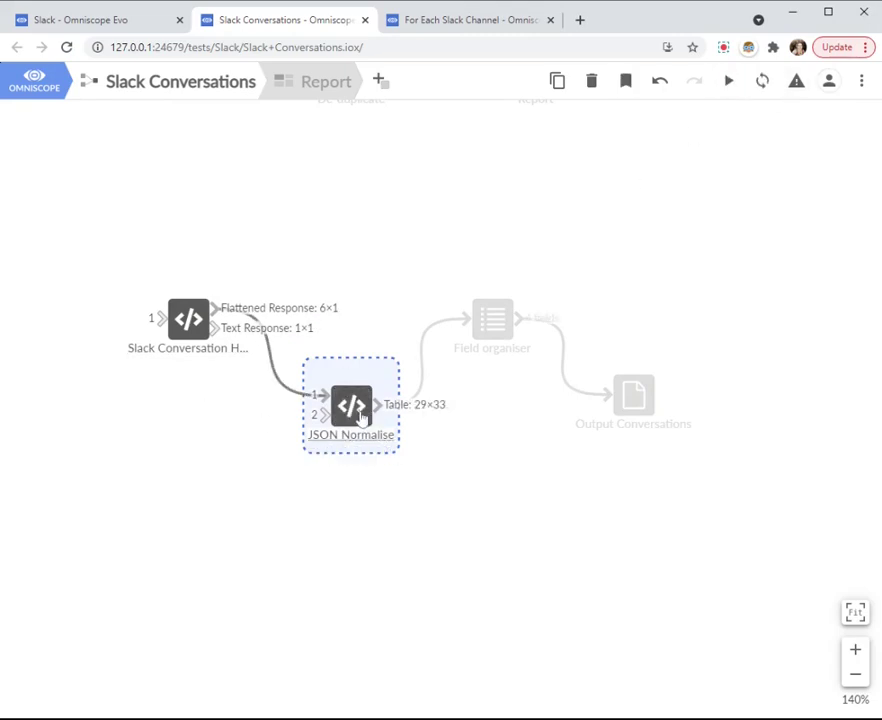
double_click(362, 416)
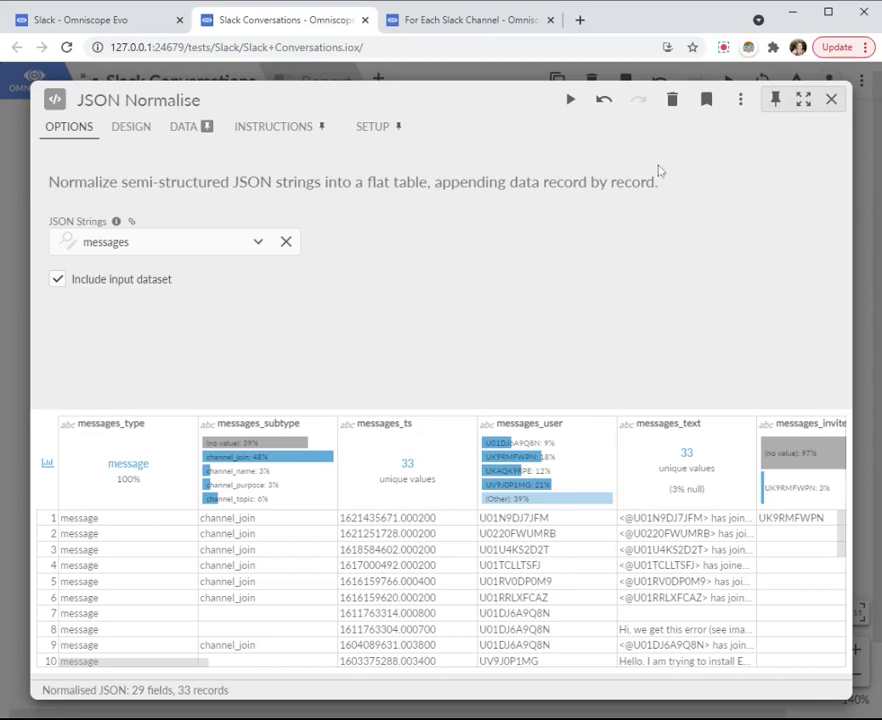
click(831, 103)
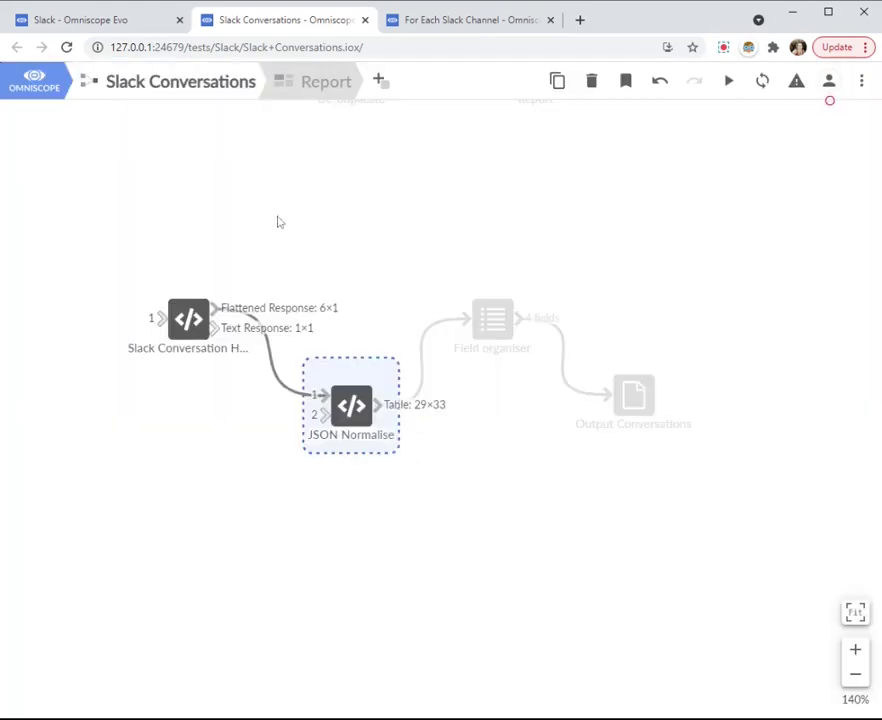
click(354, 279)
double_click(184, 320)
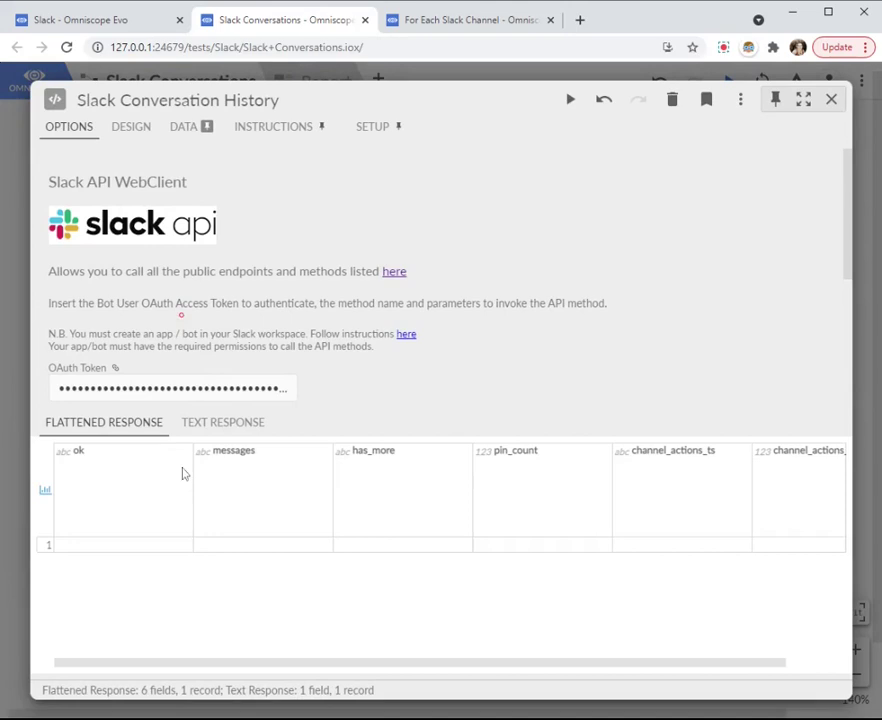
click(207, 126)
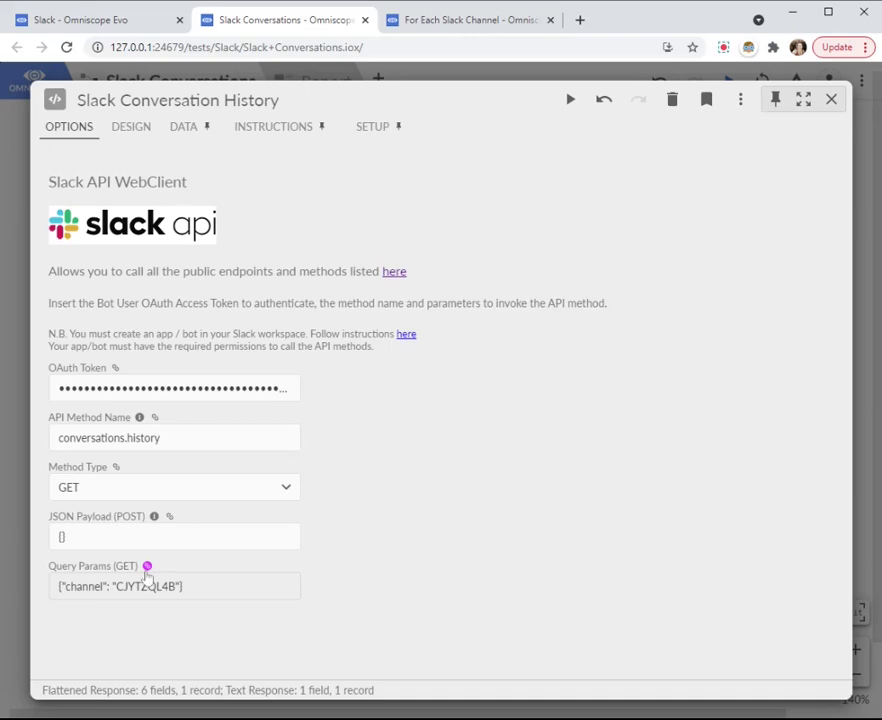
mouse_move(147, 572)
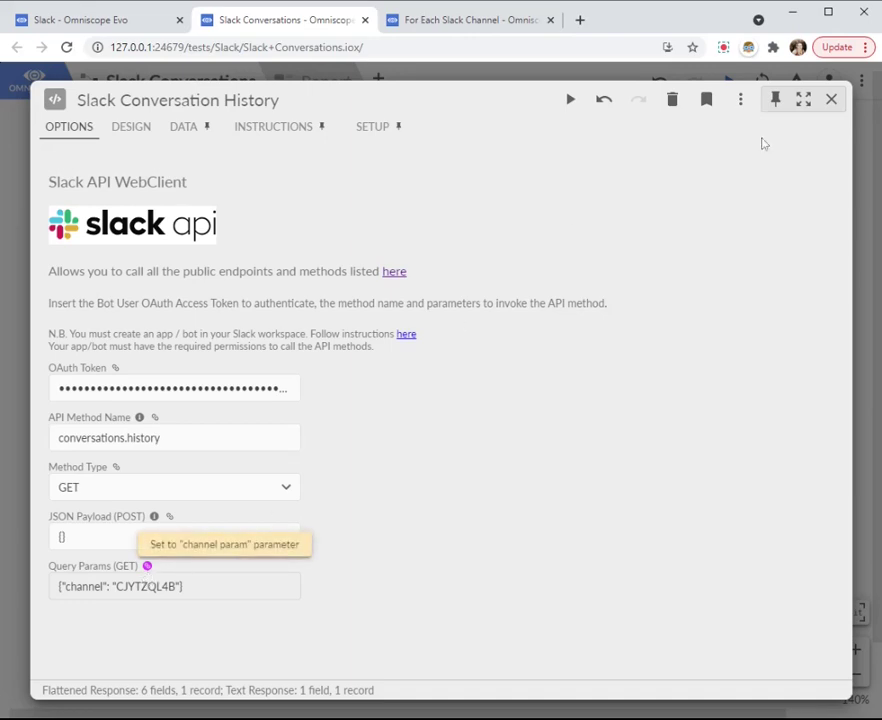
click(831, 99)
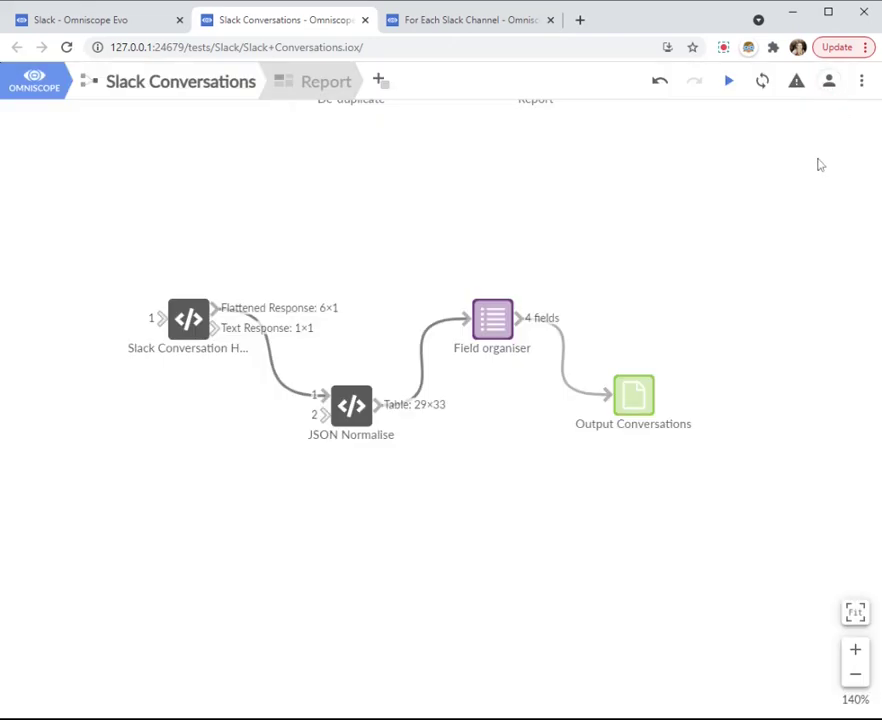
click(861, 81)
click(786, 247)
click(97, 130)
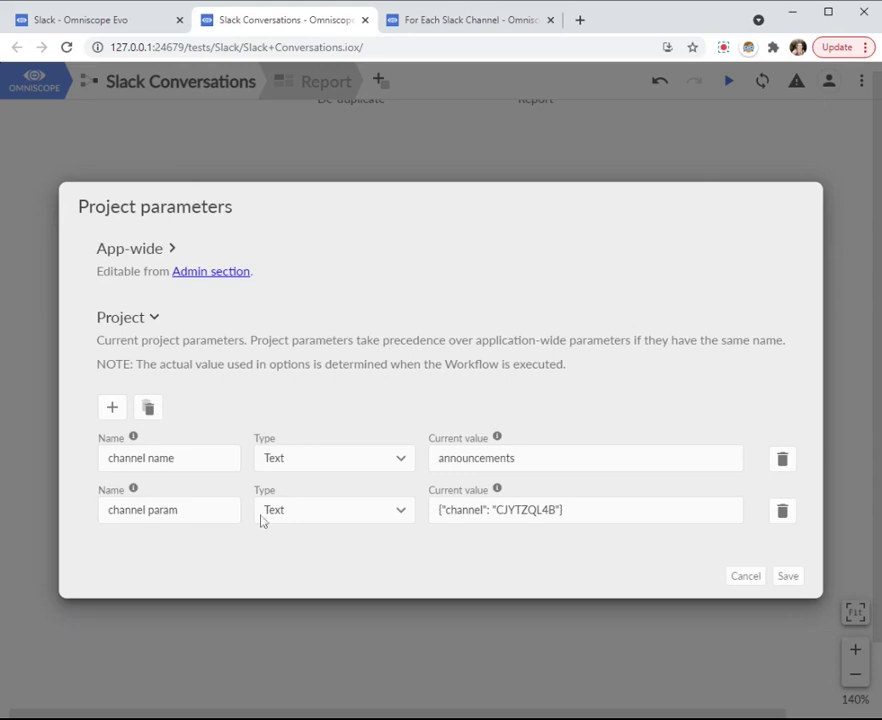
drag(566, 510, 402, 511)
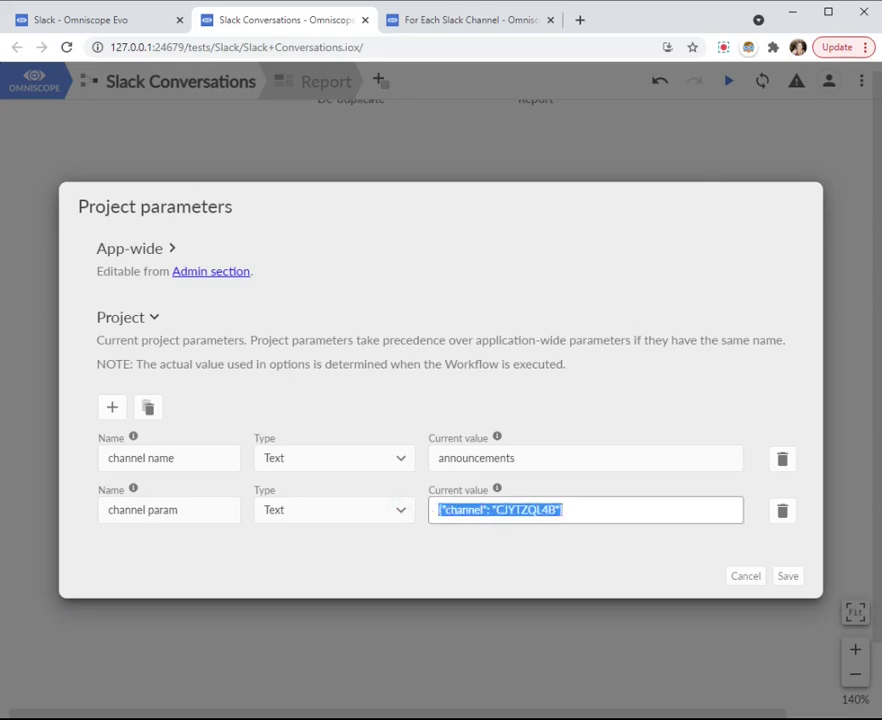
click(512, 510)
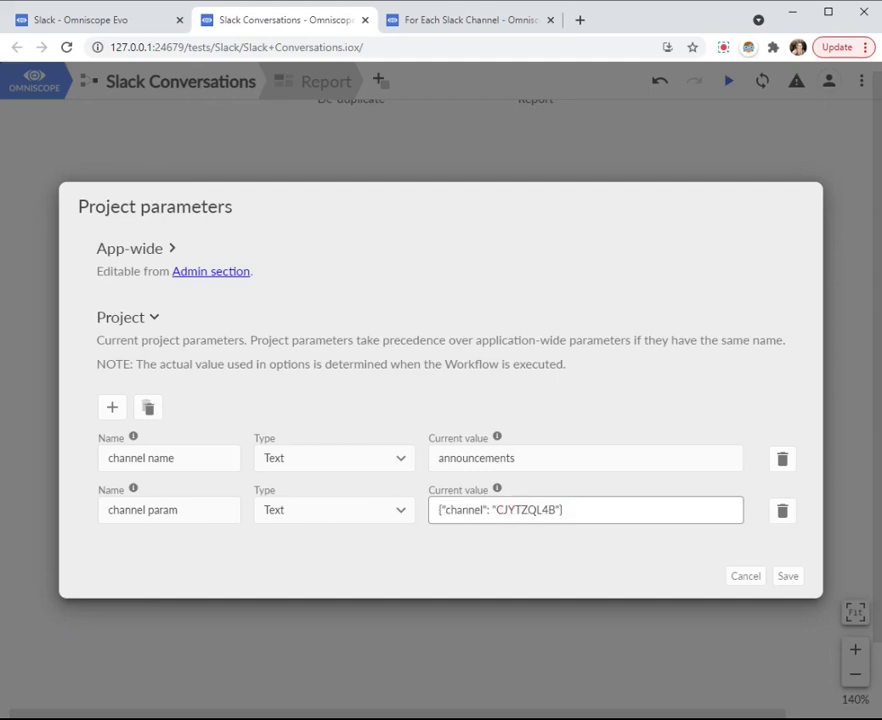
click(516, 458)
drag(516, 458, 410, 467)
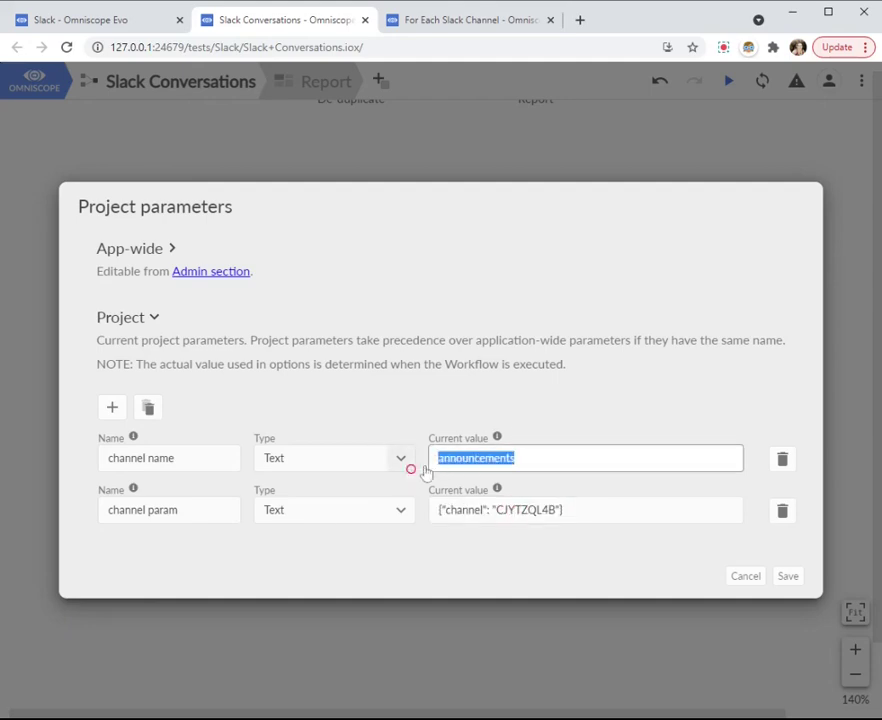
click(746, 580)
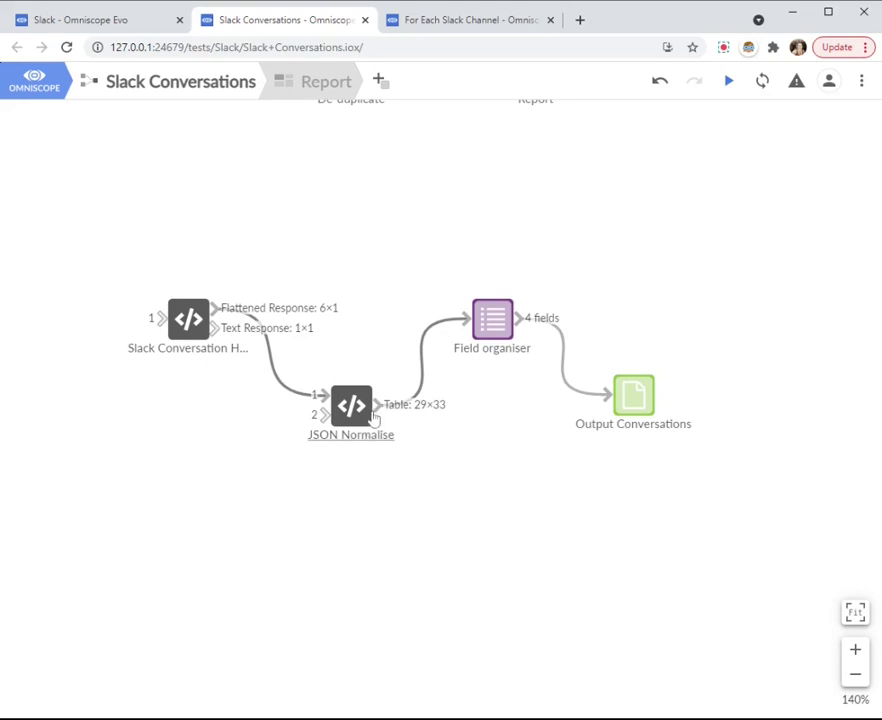
Step: Review the Field organiser and the Output Conversations block writing conversations.iod with Fast compression and Append data
click(489, 343)
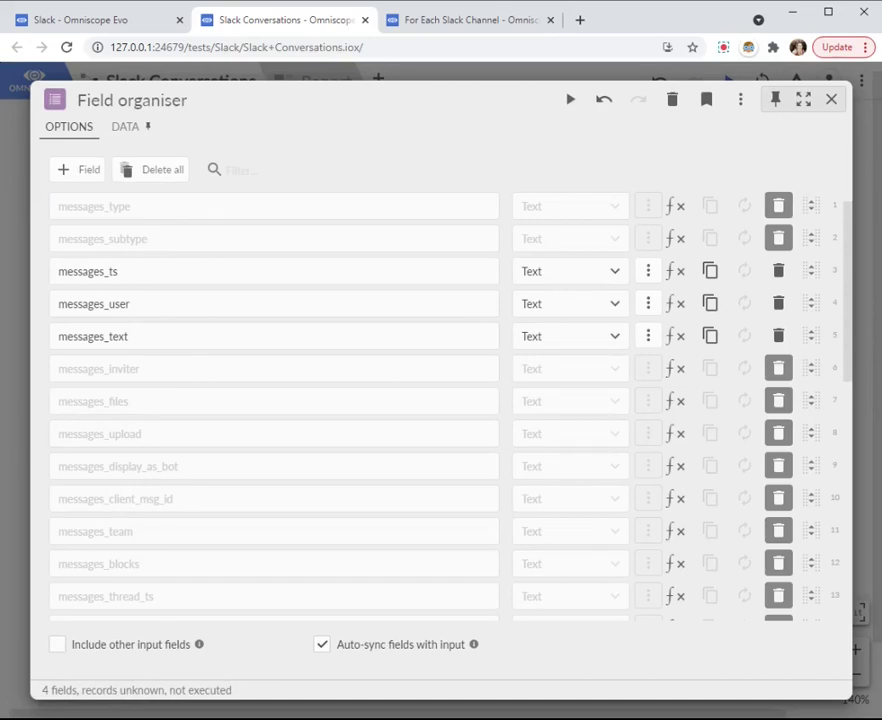
click(831, 99)
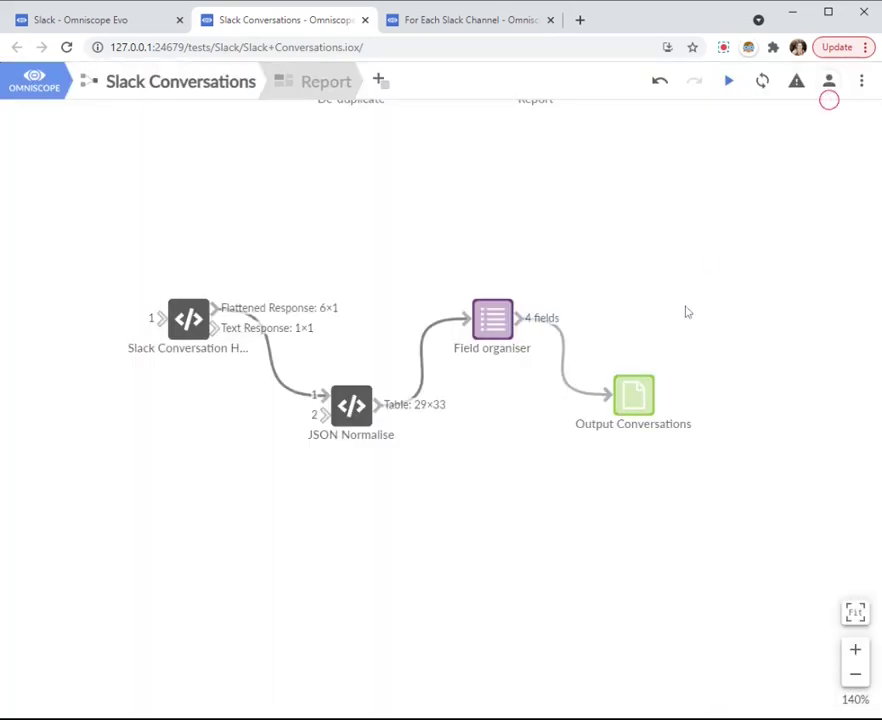
click(644, 400)
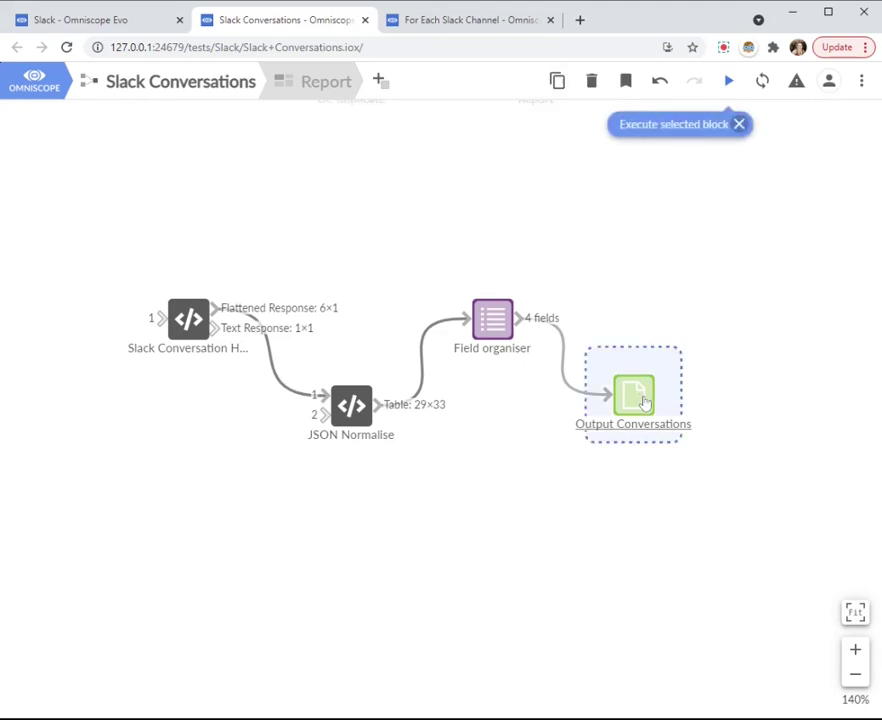
click(644, 401)
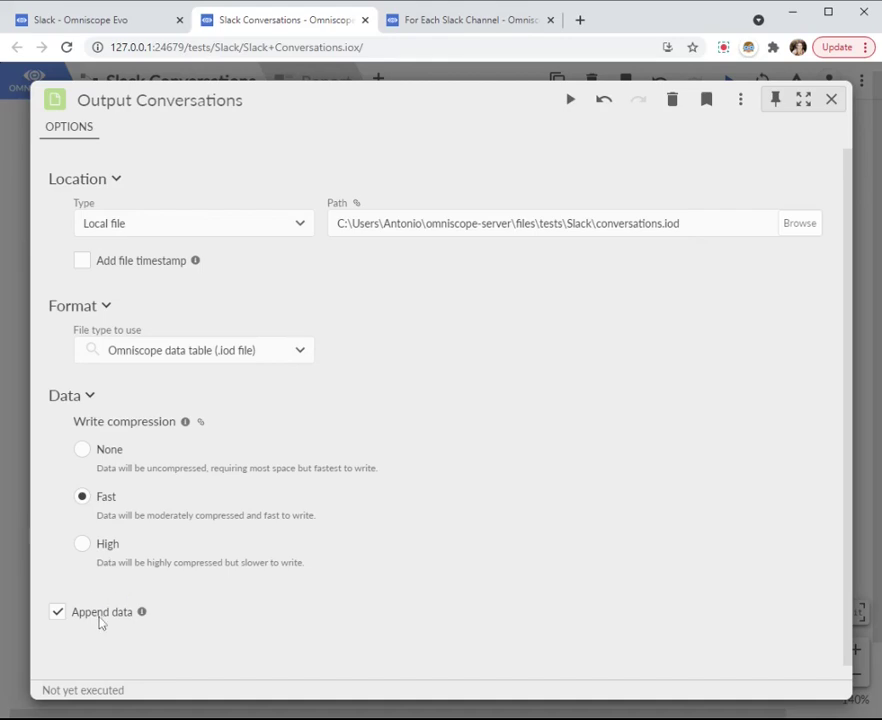
click(831, 99)
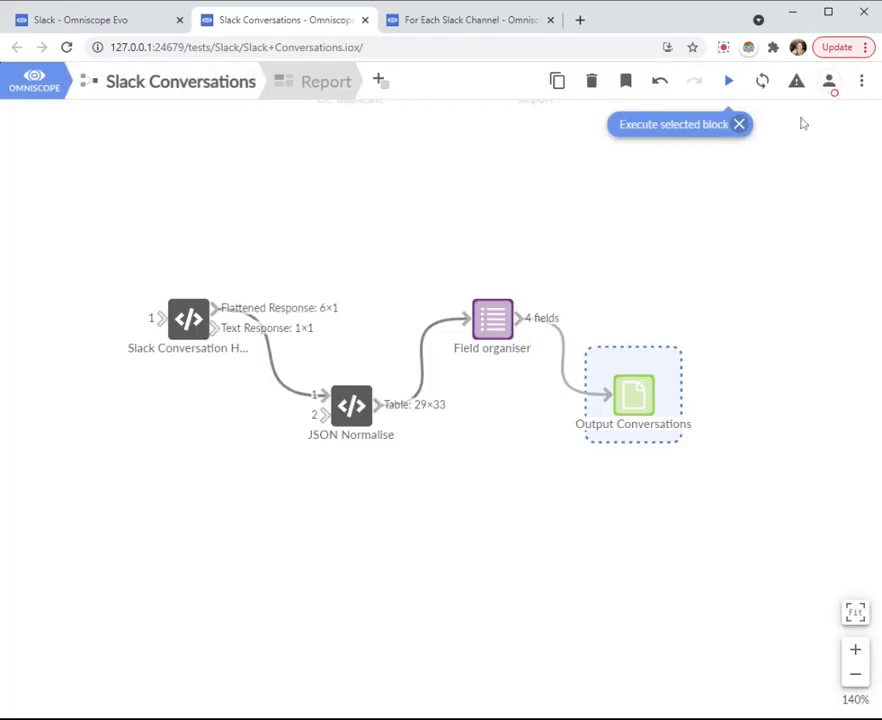
click(522, 254)
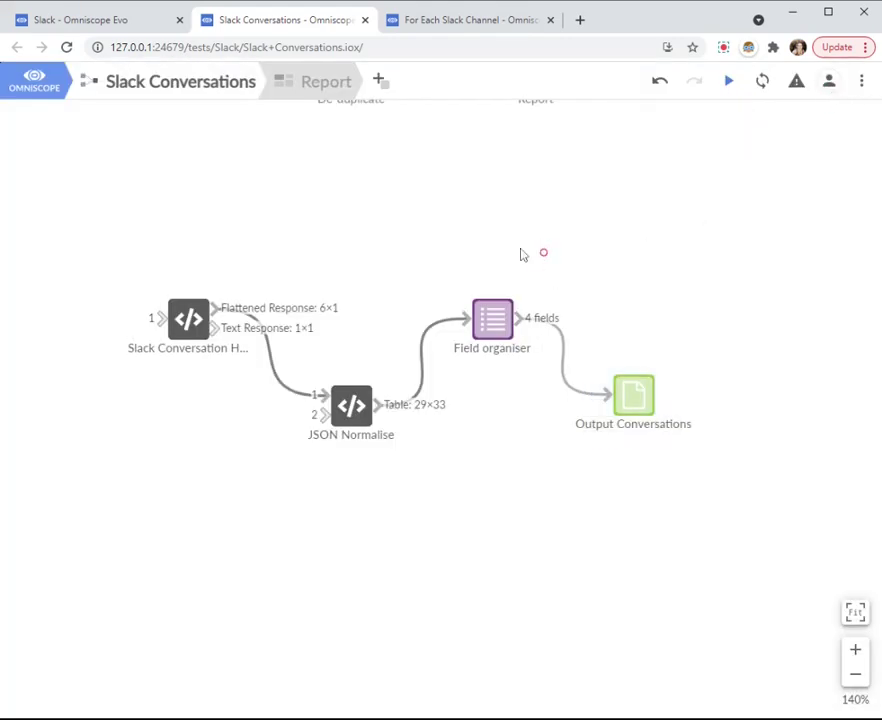
Step: Bring up the For Each Slack Channel project showing Slack API WebClient 2's conversations.list options
click(457, 22)
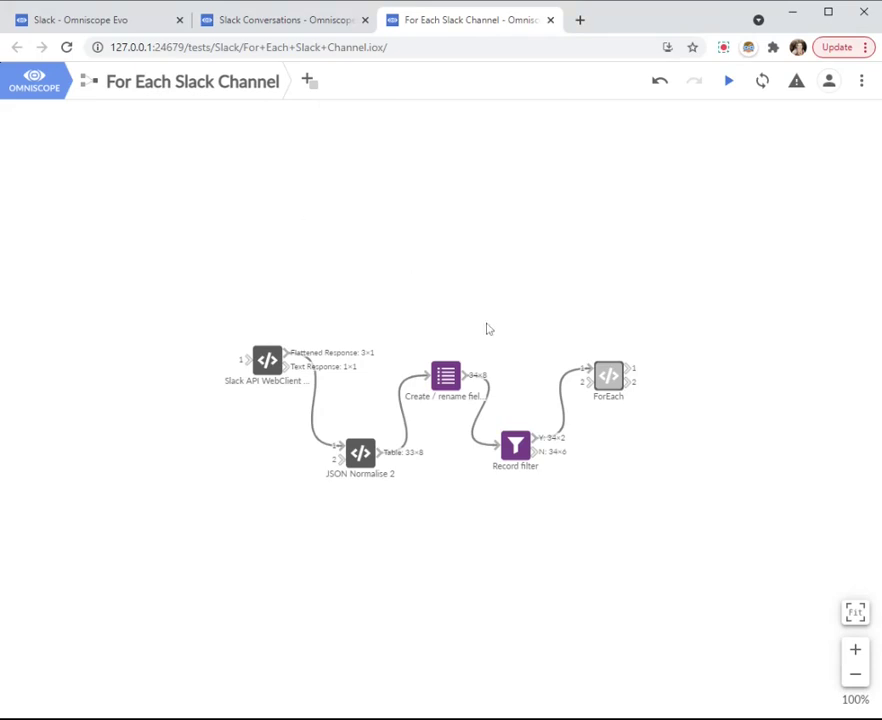
click(319, 24)
click(490, 24)
Step: Execute Slack API WebClient 2's conversations.list call and view the returned 3-field, 1-record channel list
double_click(267, 362)
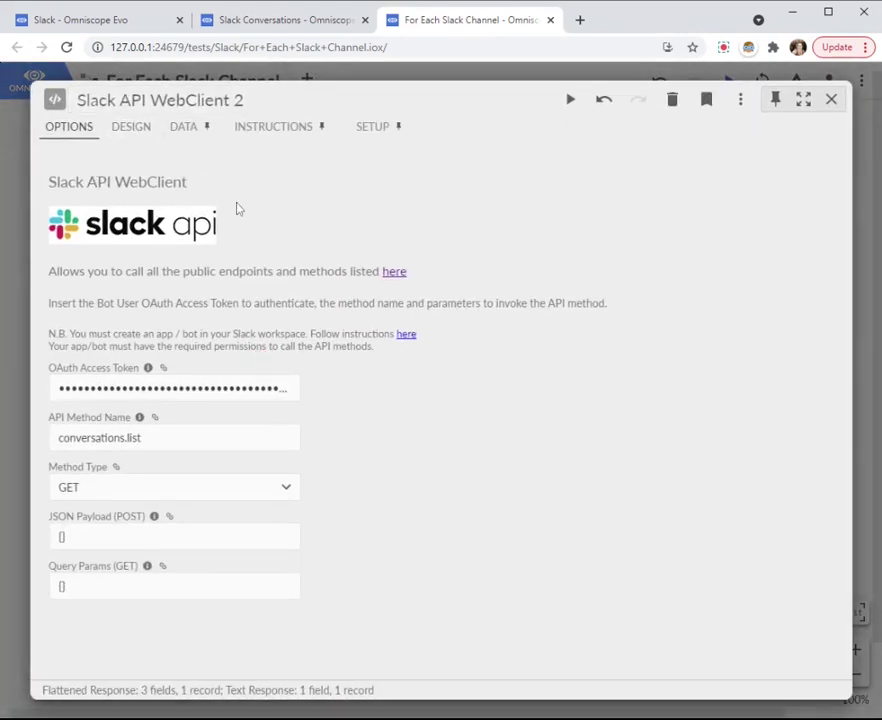
click(60, 437)
key(ctrl+a)
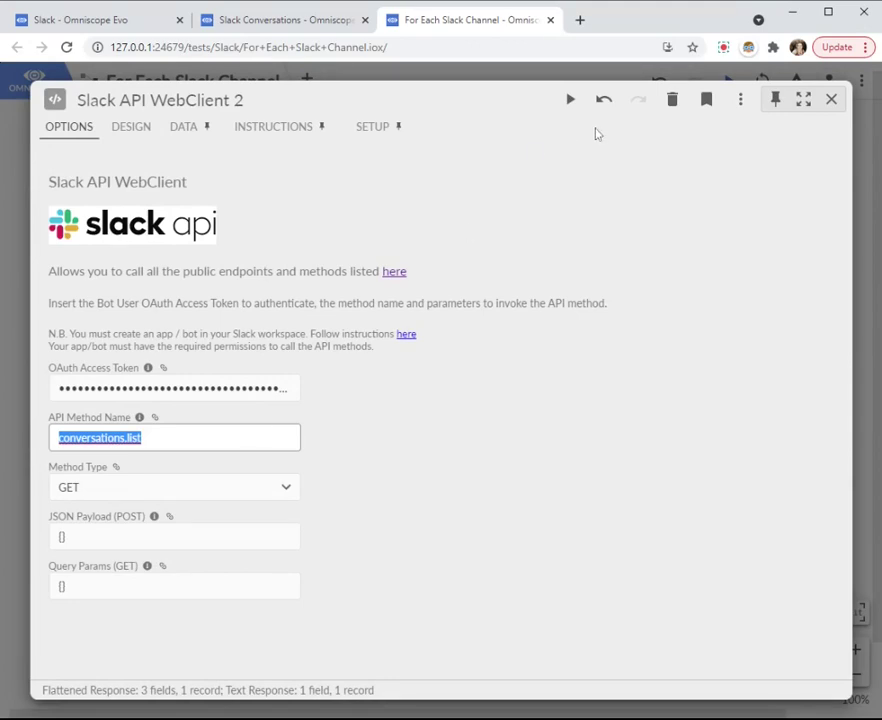
click(571, 99)
click(567, 424)
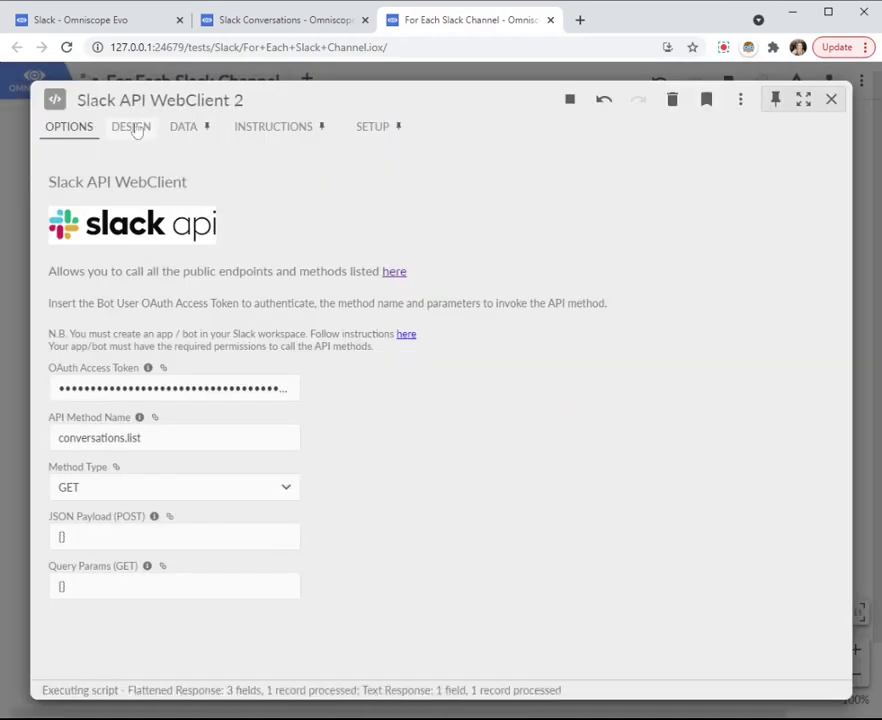
click(181, 128)
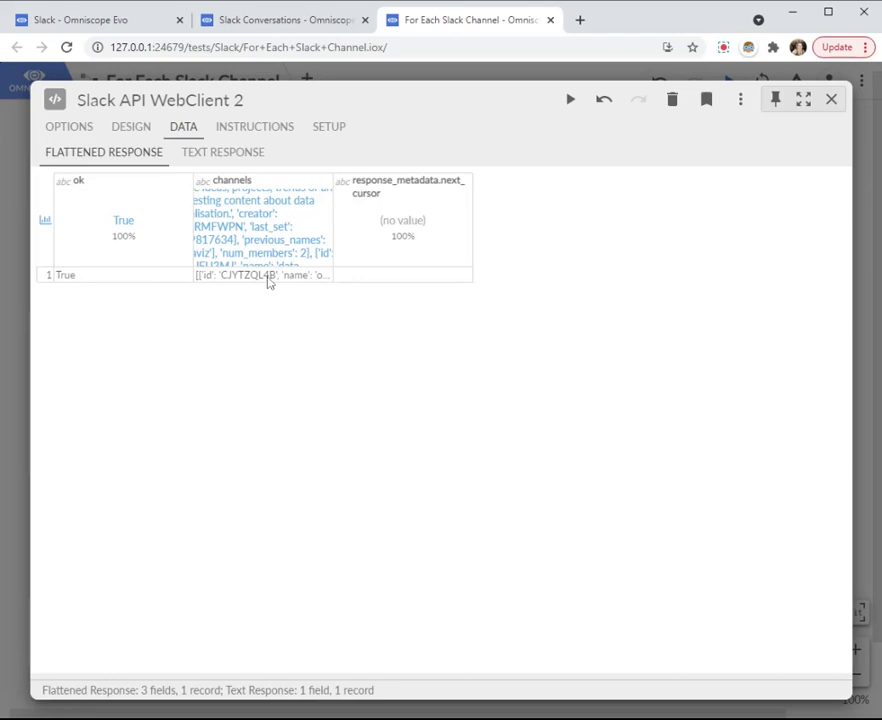
click(831, 99)
Step: Execute JSON Normalise 2 and view its 33-field, 8-record table of Slack channels
click(359, 453)
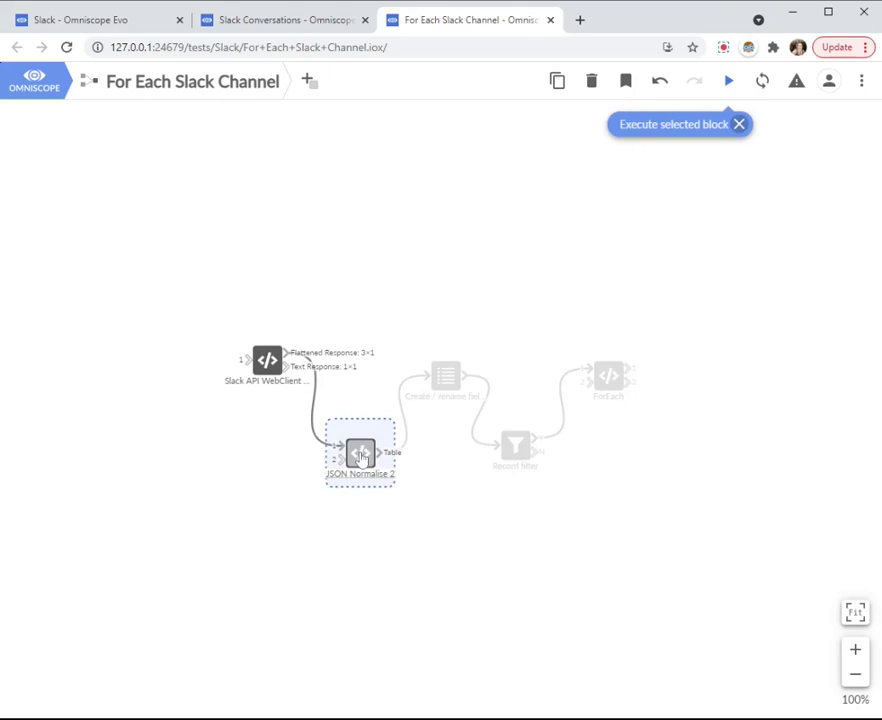
click(731, 82)
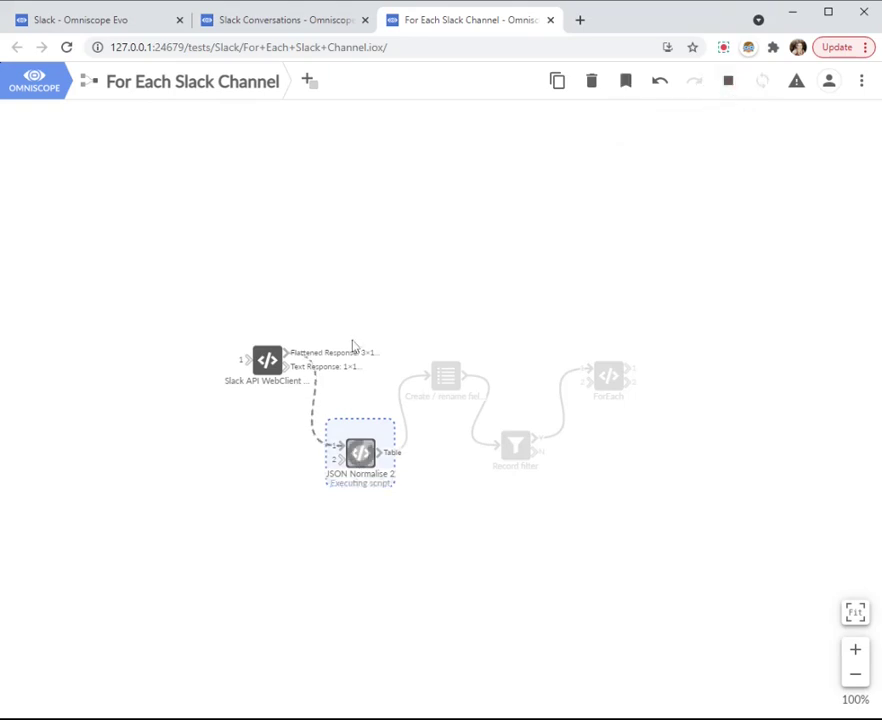
double_click(360, 456)
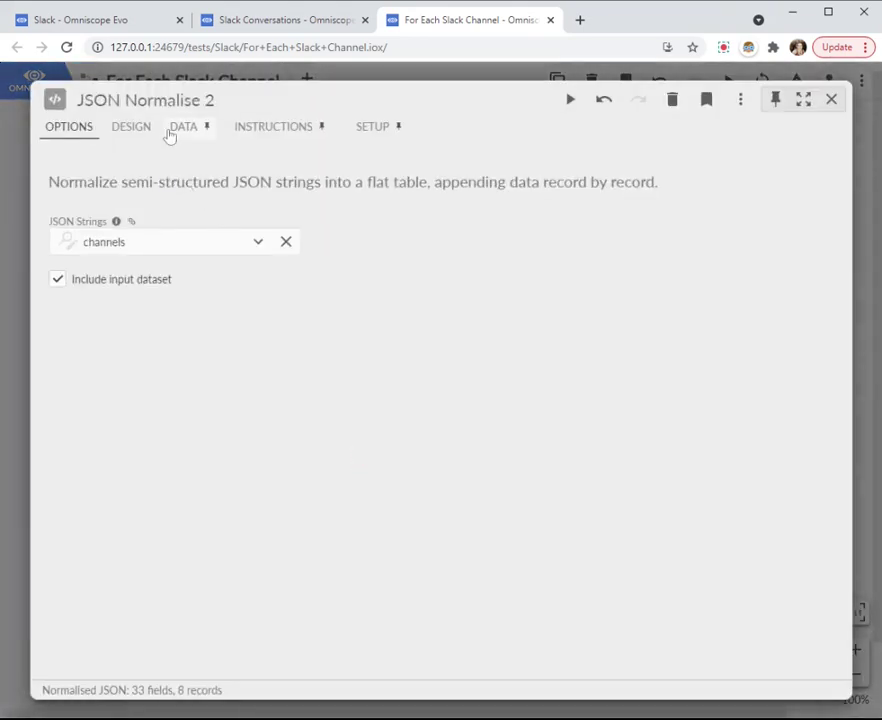
click(172, 130)
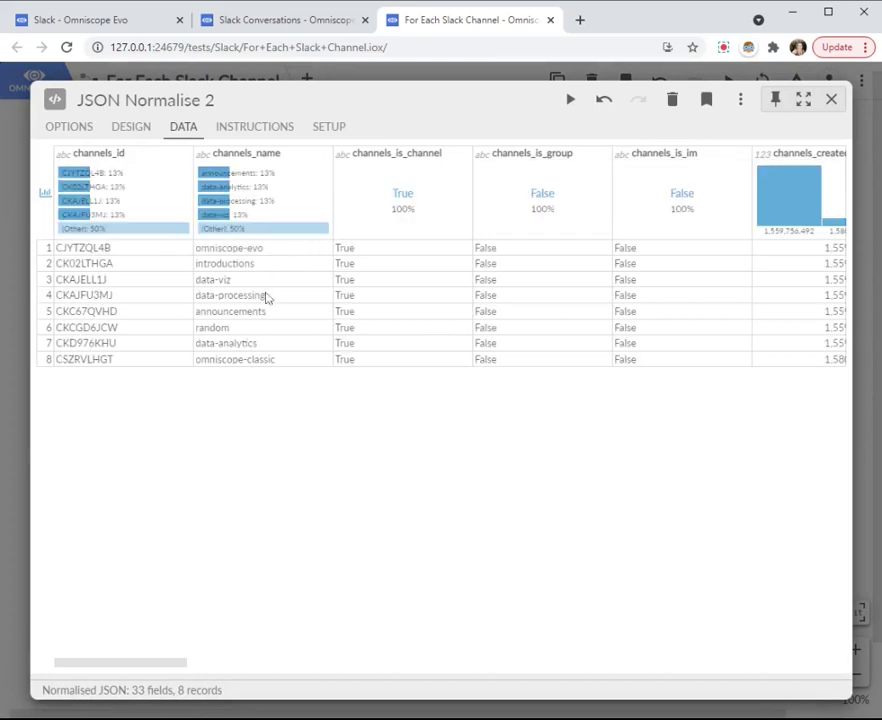
Step: Review the Create / rename fields block, then the Record filter keeping announcements and omniscope-evo
click(832, 101)
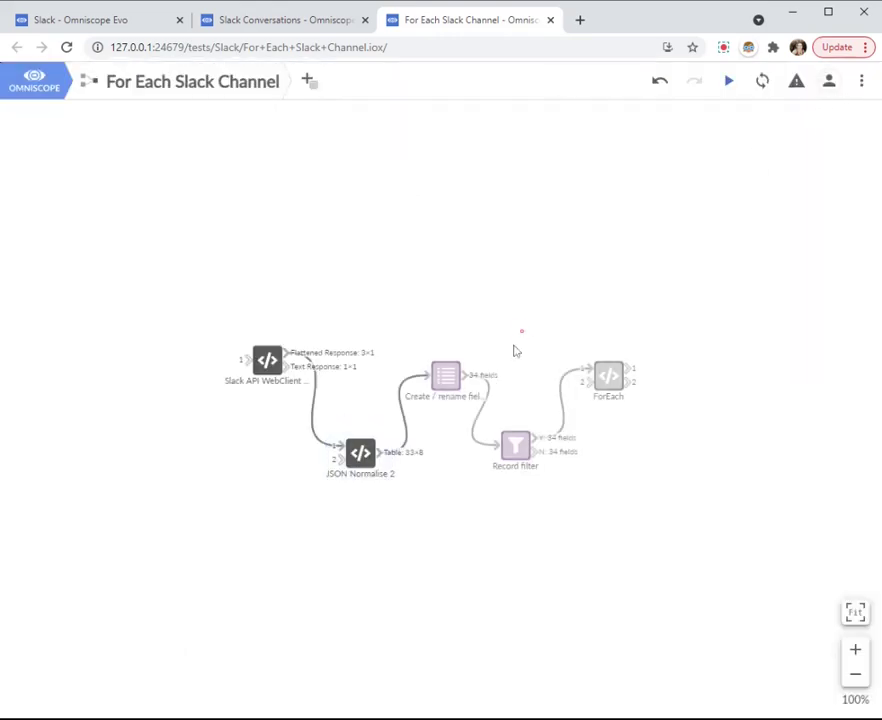
click(447, 383)
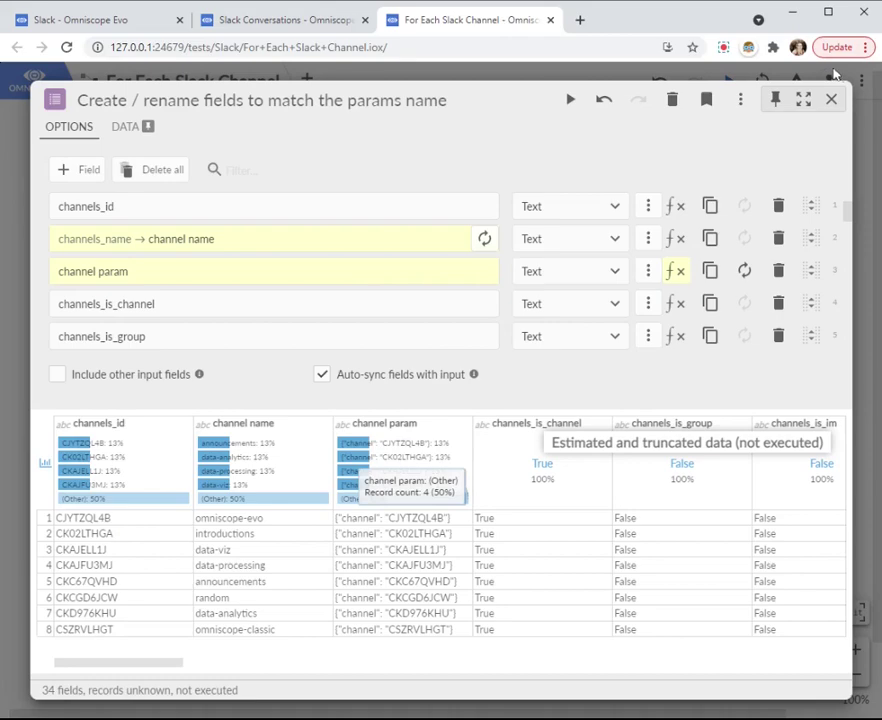
click(831, 99)
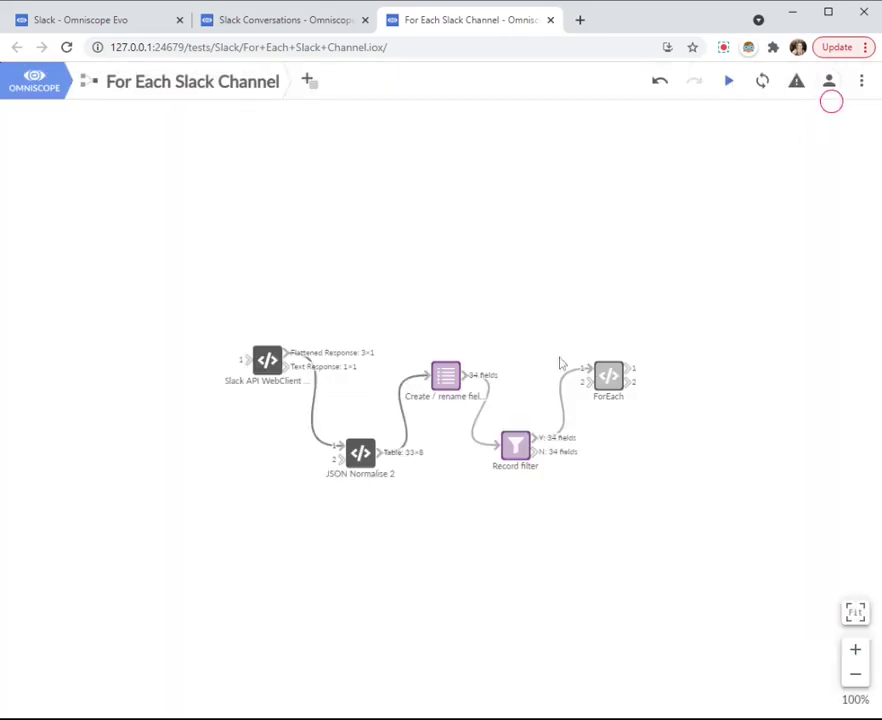
click(517, 445)
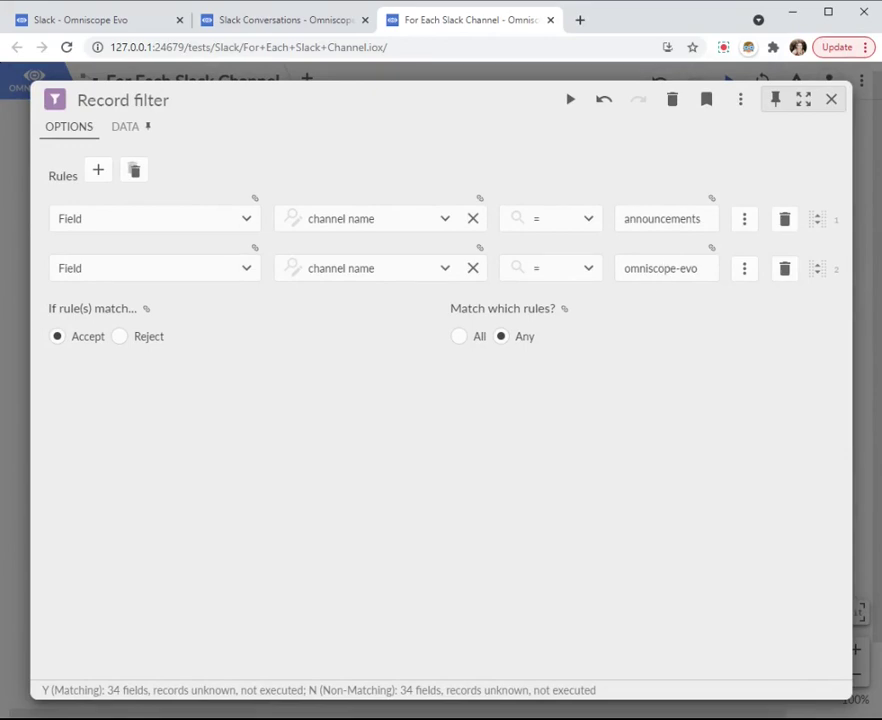
click(831, 99)
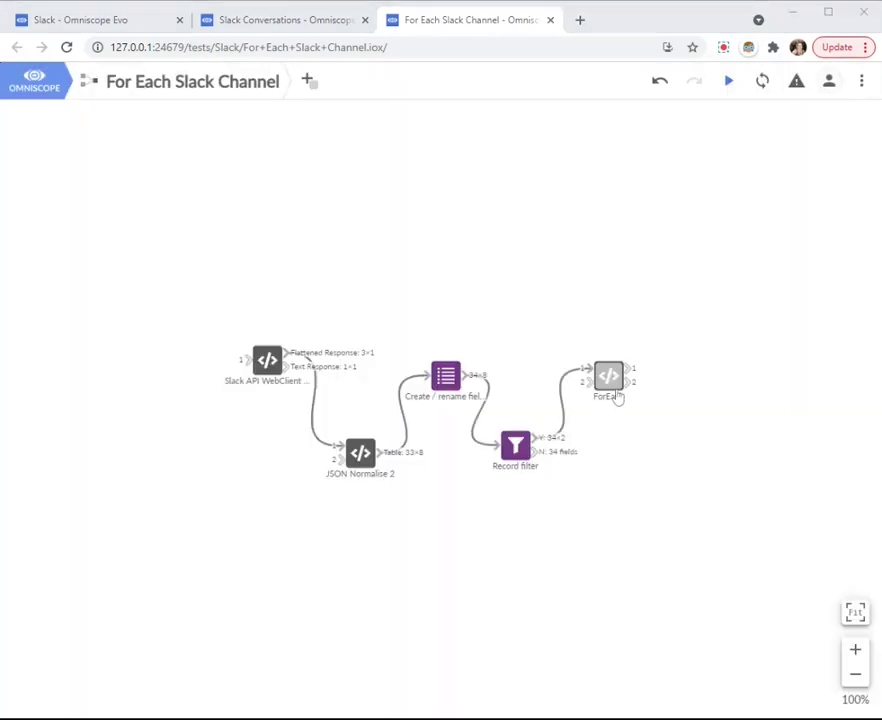
click(311, 178)
click(308, 80)
click(350, 530)
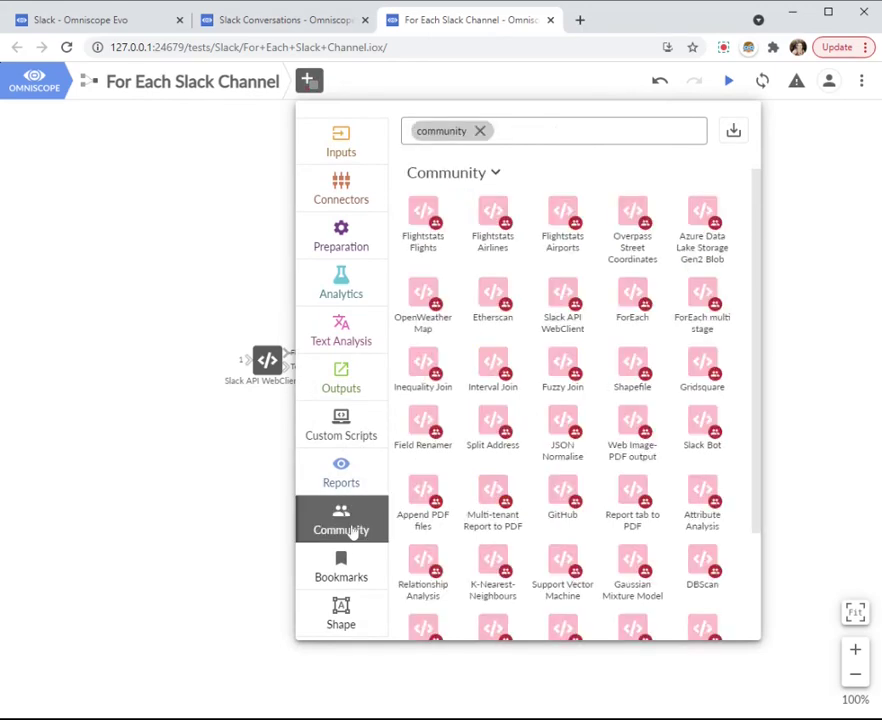
click(840, 222)
double_click(608, 372)
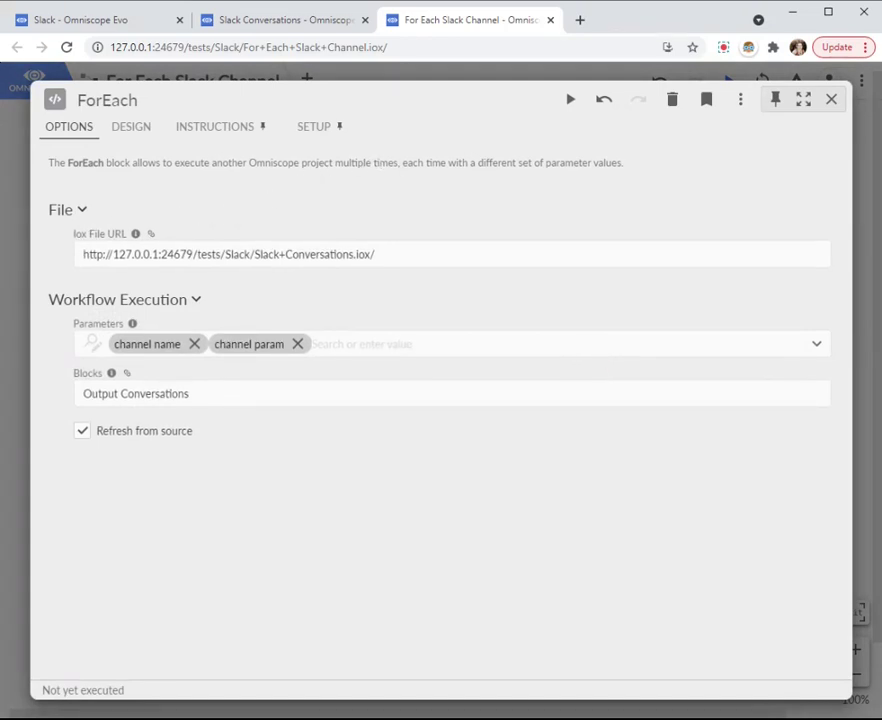
drag(378, 254, 73, 240)
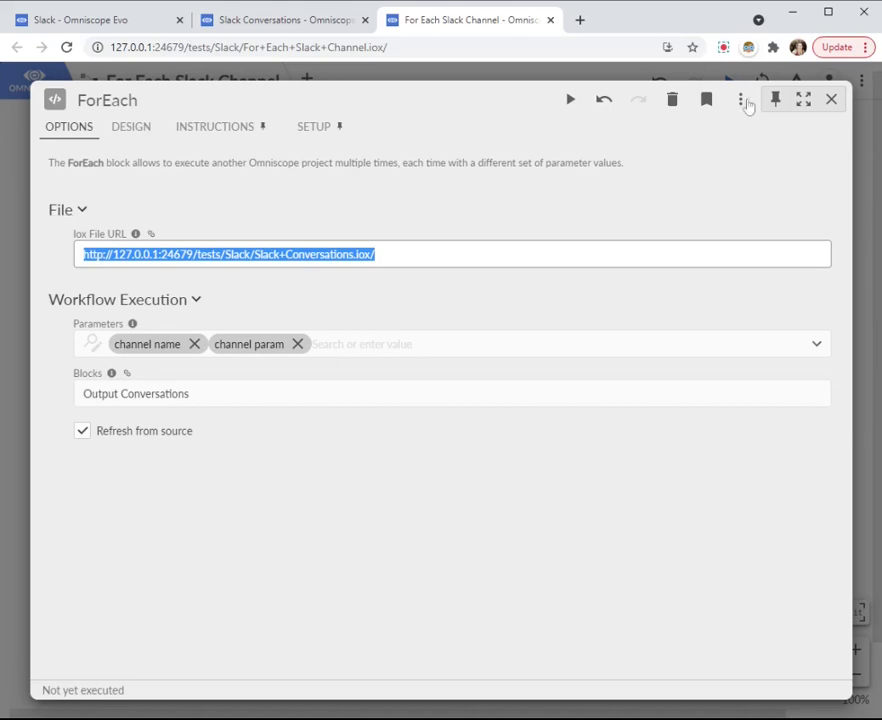
click(831, 99)
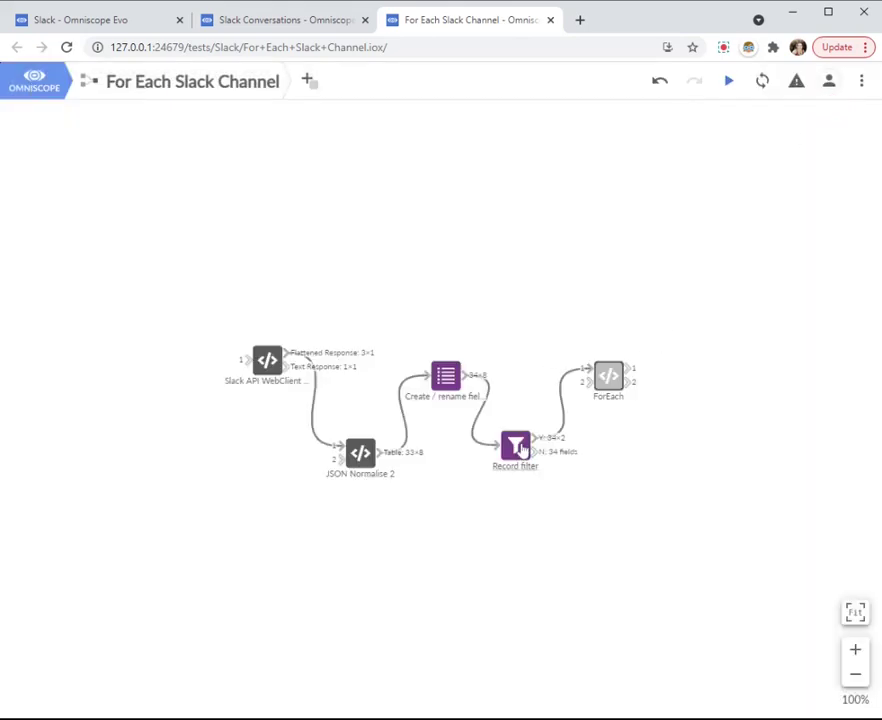
Step: Confirm two channels pass the Record filter, then open the ForEach options and select its Iox File URL
click(521, 450)
click(124, 130)
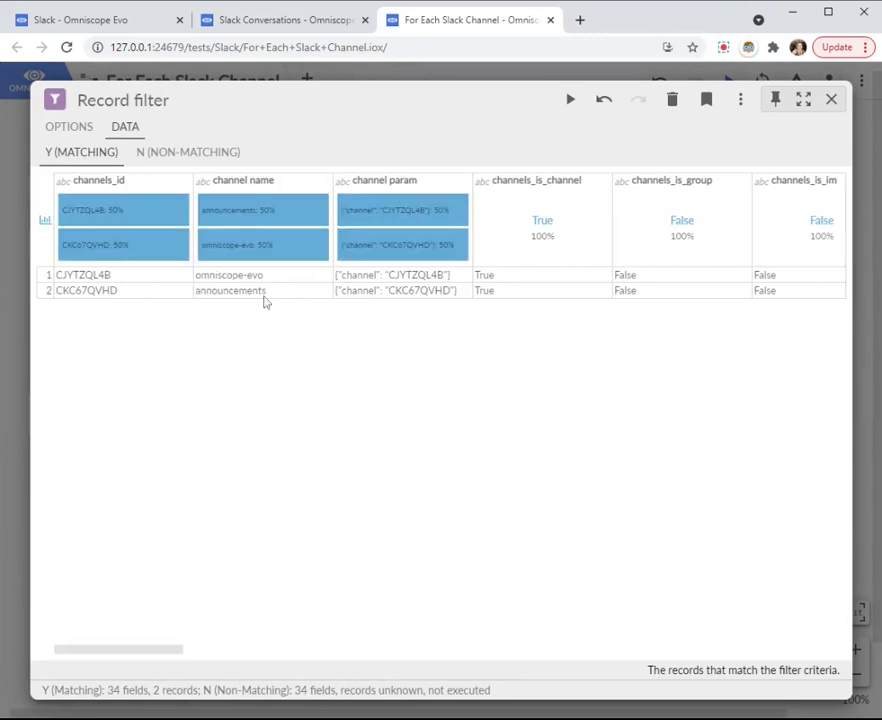
click(831, 99)
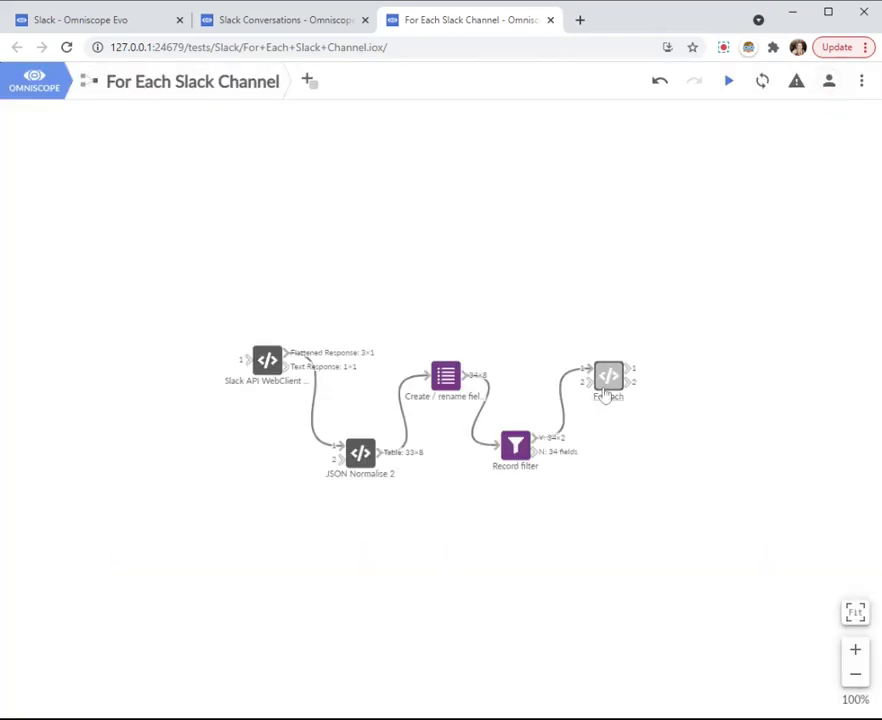
click(606, 396)
drag(380, 254, 36, 258)
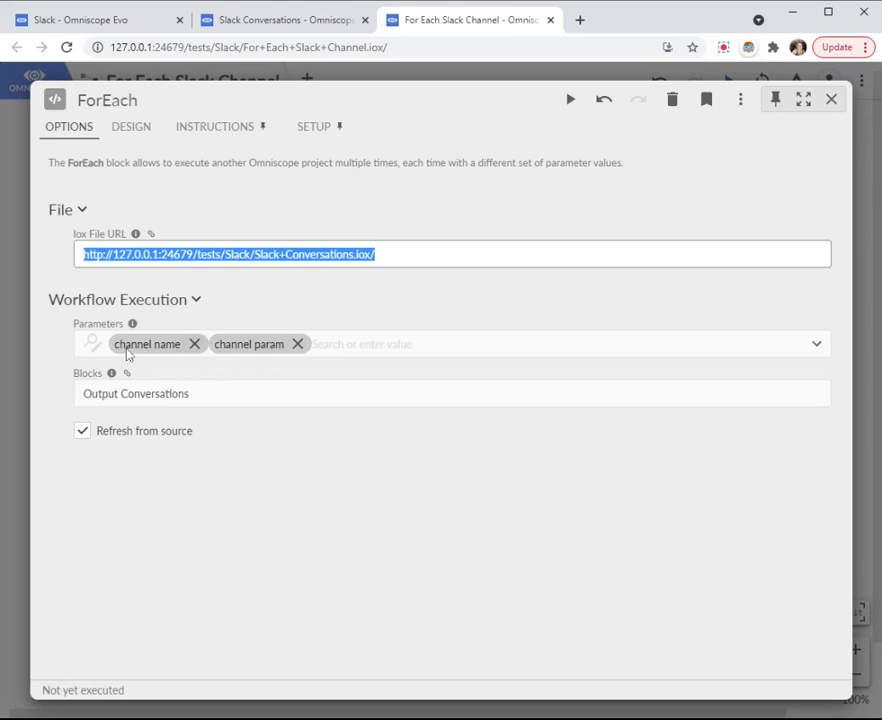
Step: Compare the ForEach channel name and channel param columns and Output Conversations target with project parameters
click(231, 350)
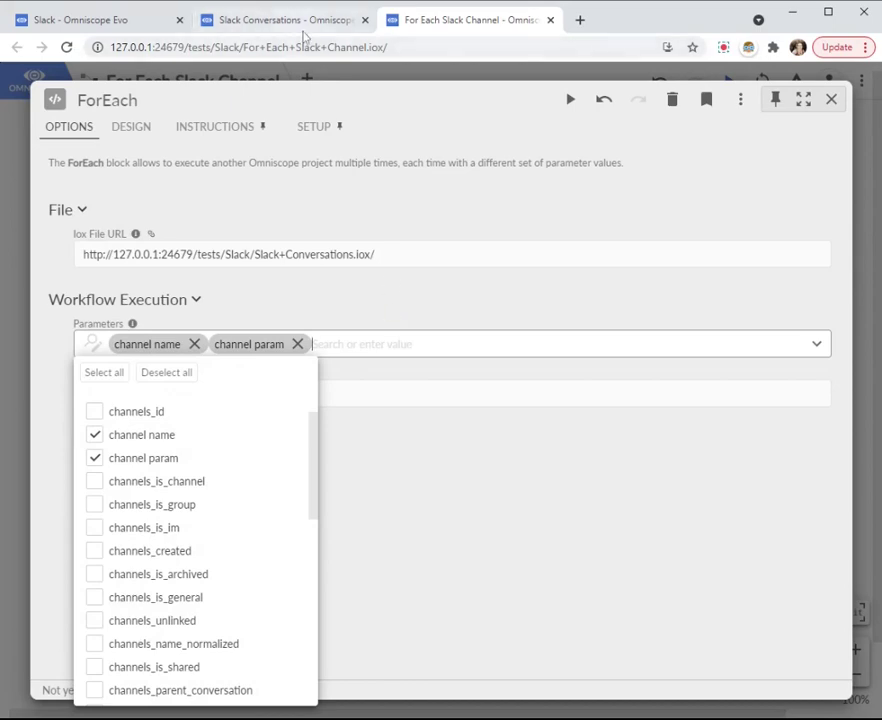
click(303, 21)
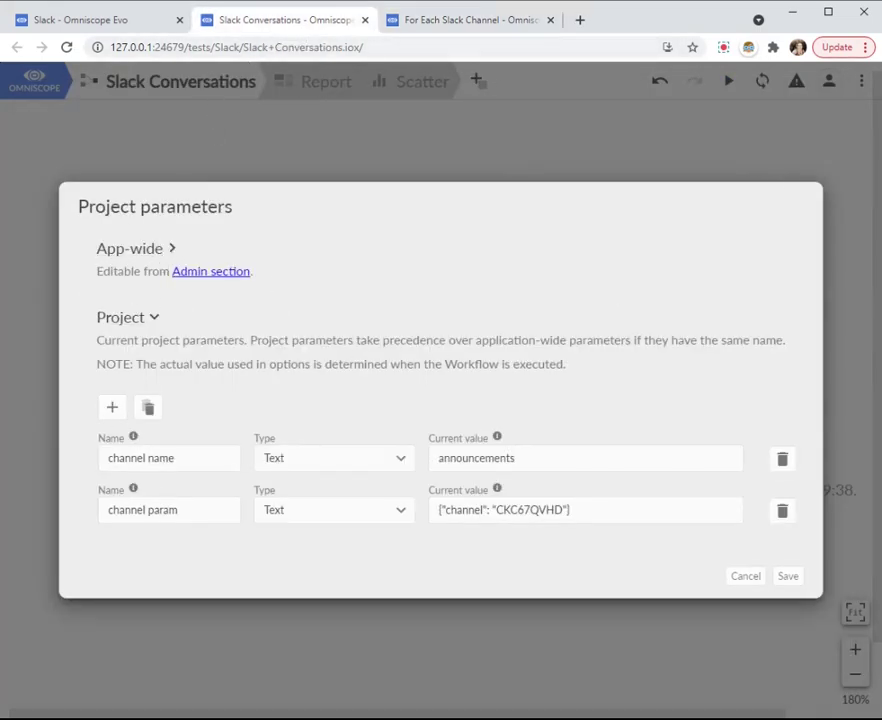
click(463, 22)
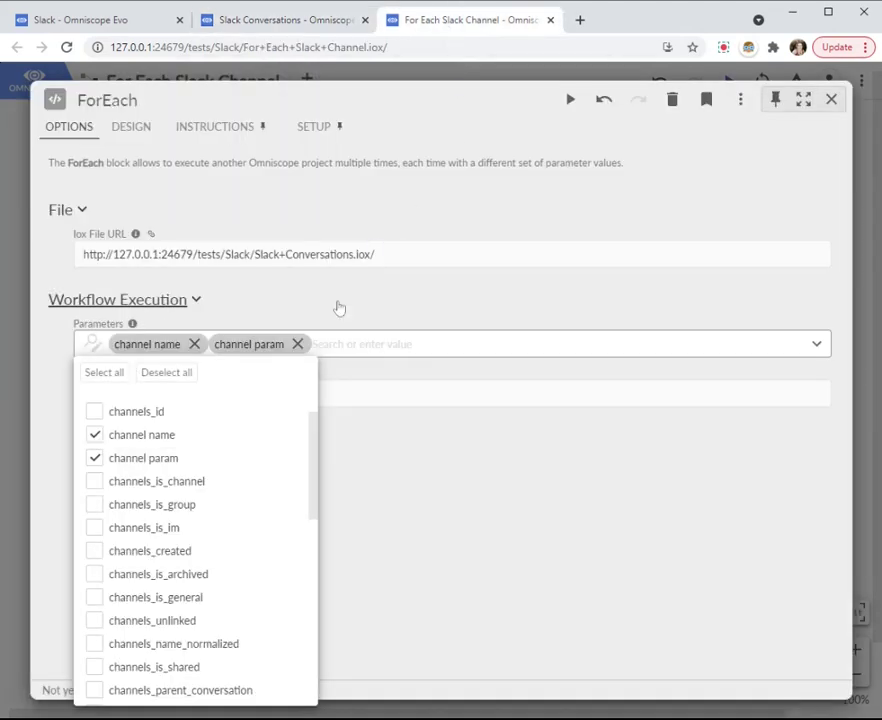
click(340, 302)
click(340, 302)
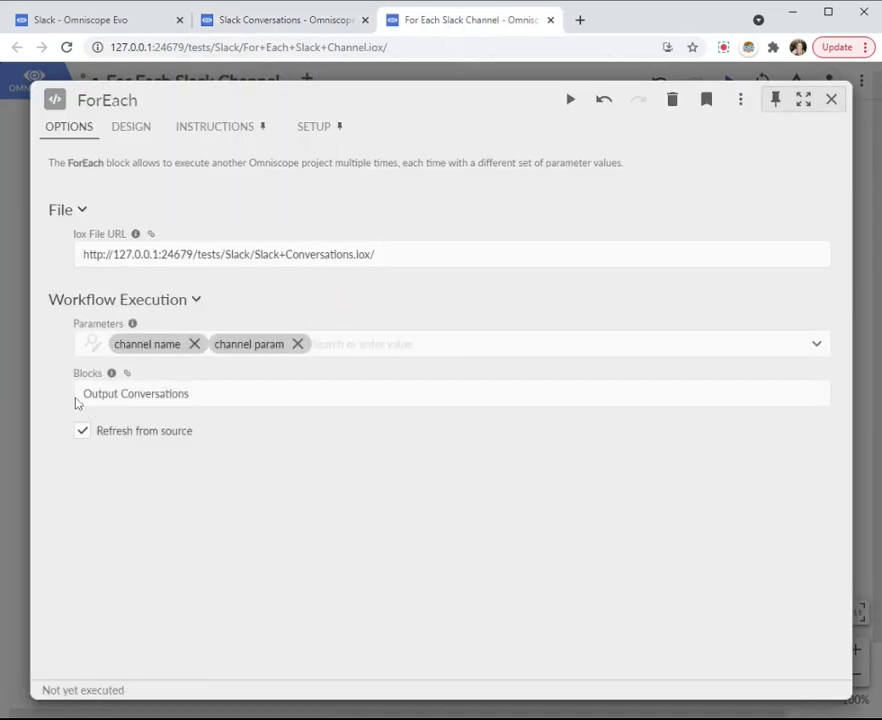
drag(190, 394, 65, 404)
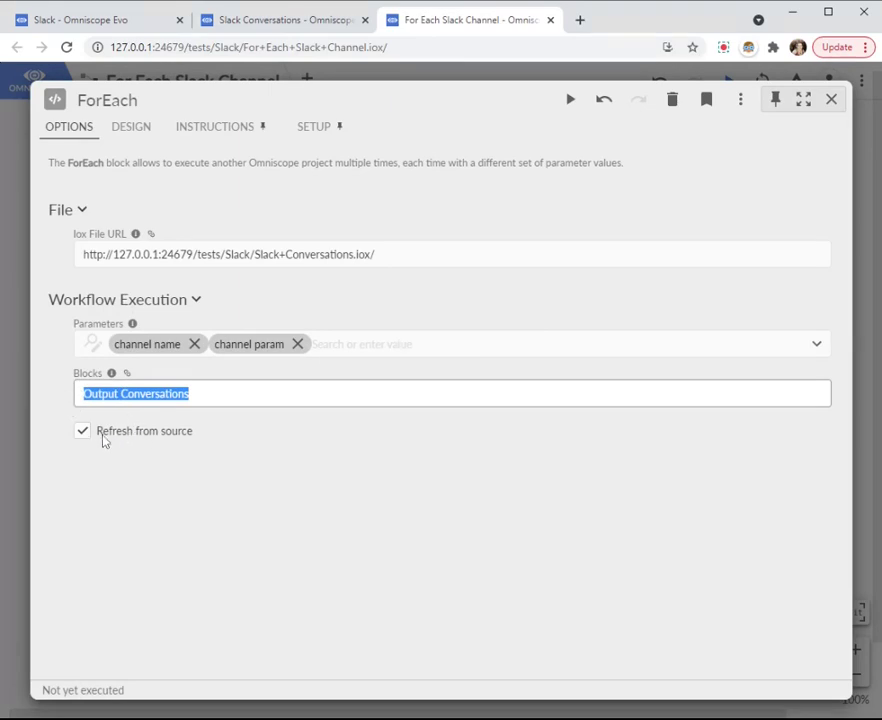
Step: Recheck the Slack Conversations project parameters, cancel that dialog, and return to the ForEach options
click(298, 22)
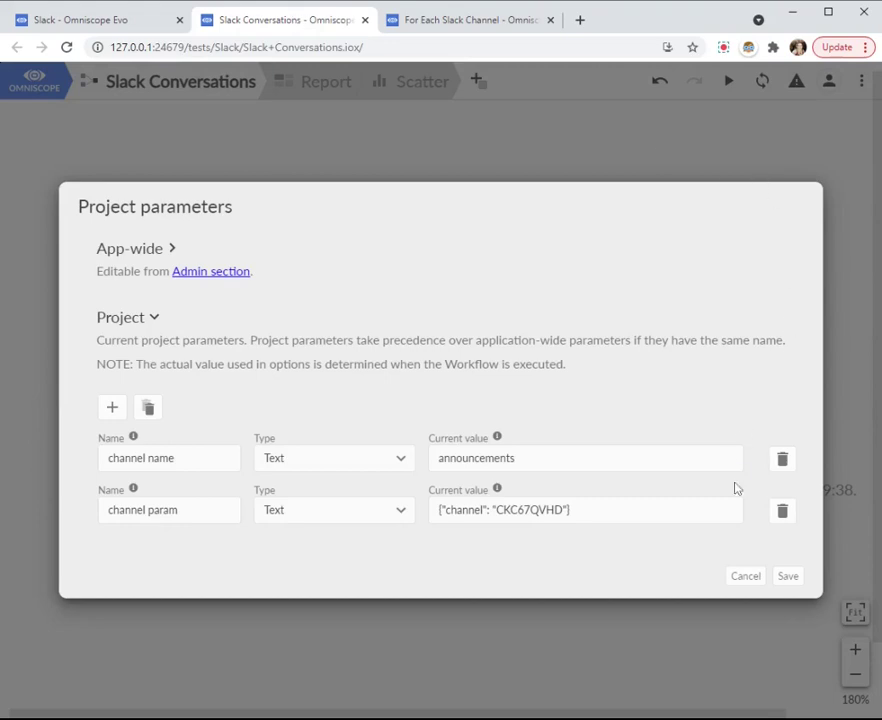
click(741, 578)
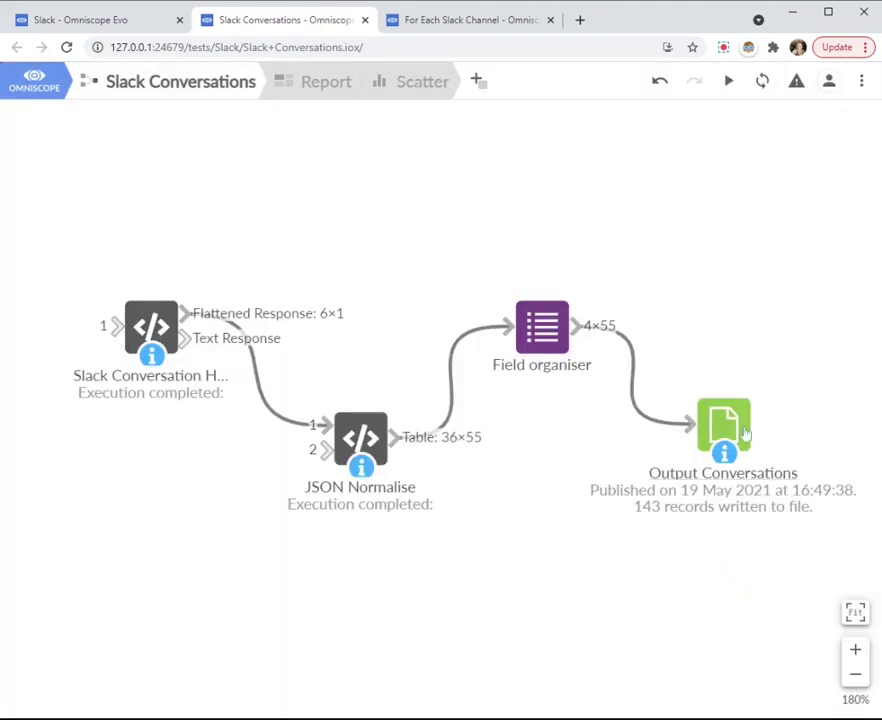
drag(721, 419, 721, 434)
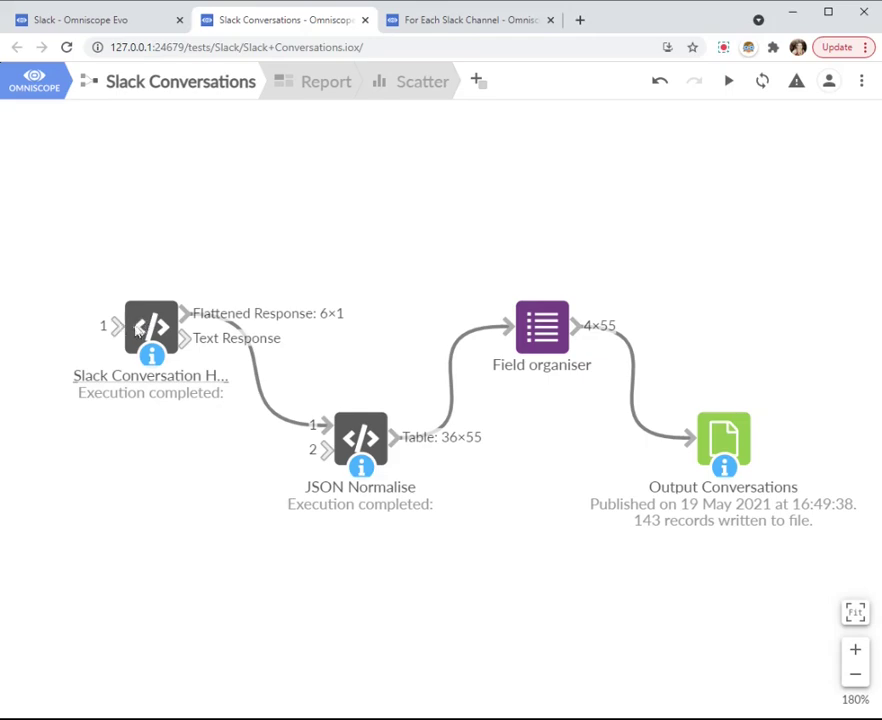
click(491, 21)
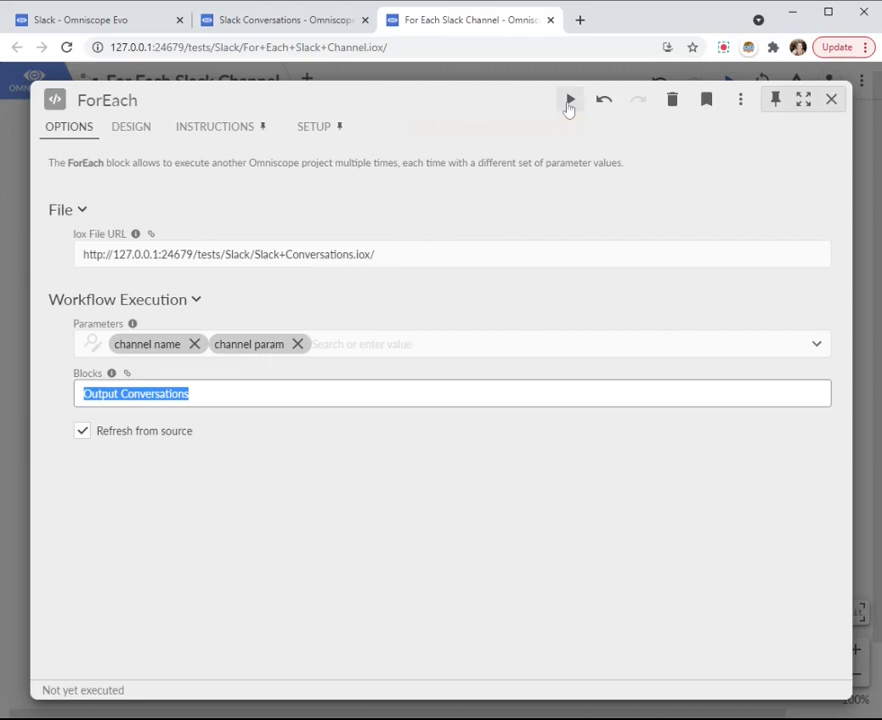
Step: Run the ForEach loop over both Slack channels and confirm Output Conversations wrote 88 records
click(569, 103)
click(831, 99)
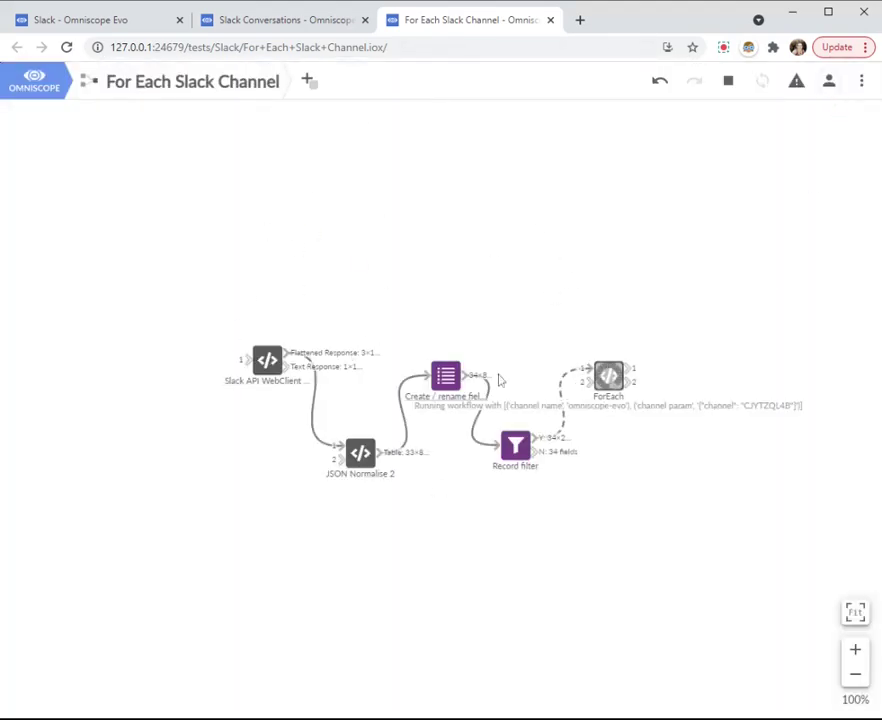
click(281, 25)
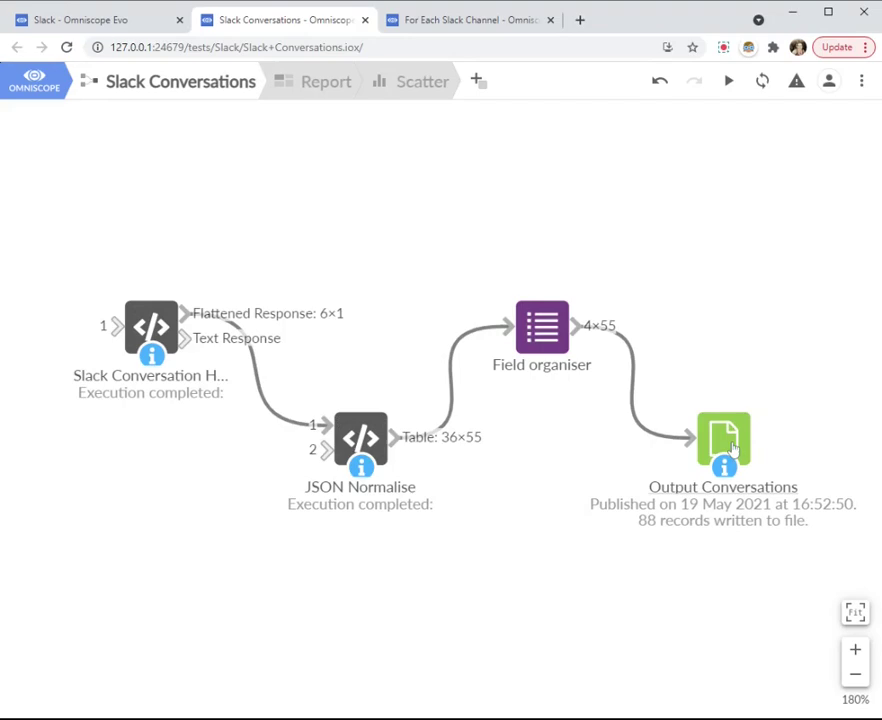
Step: Check Output Conversations appends and Field organiser keeps Channel, then bring the File/De-duplicate/Report row into view
double_click(731, 443)
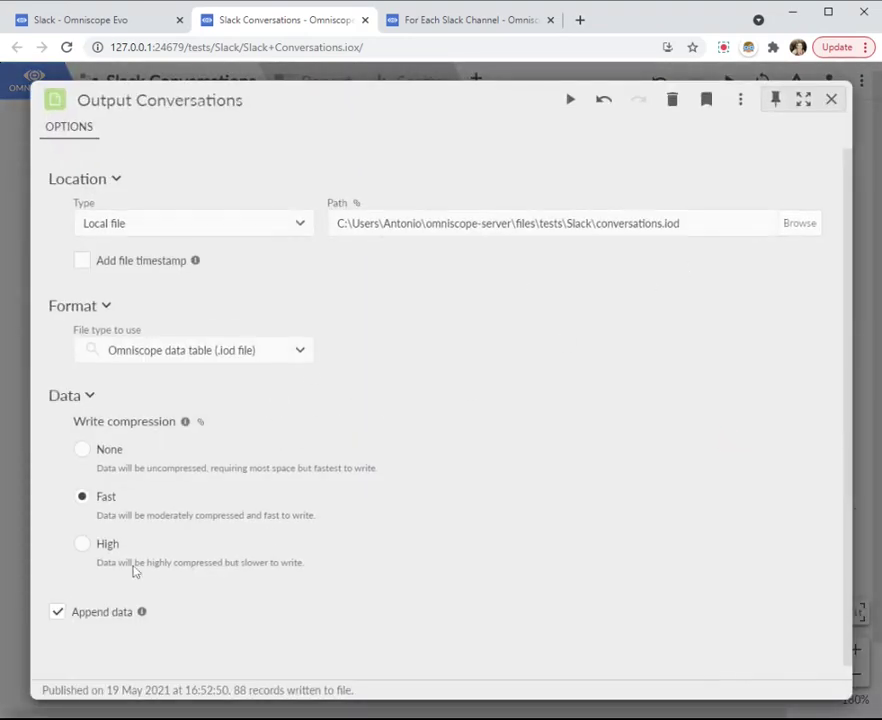
click(831, 100)
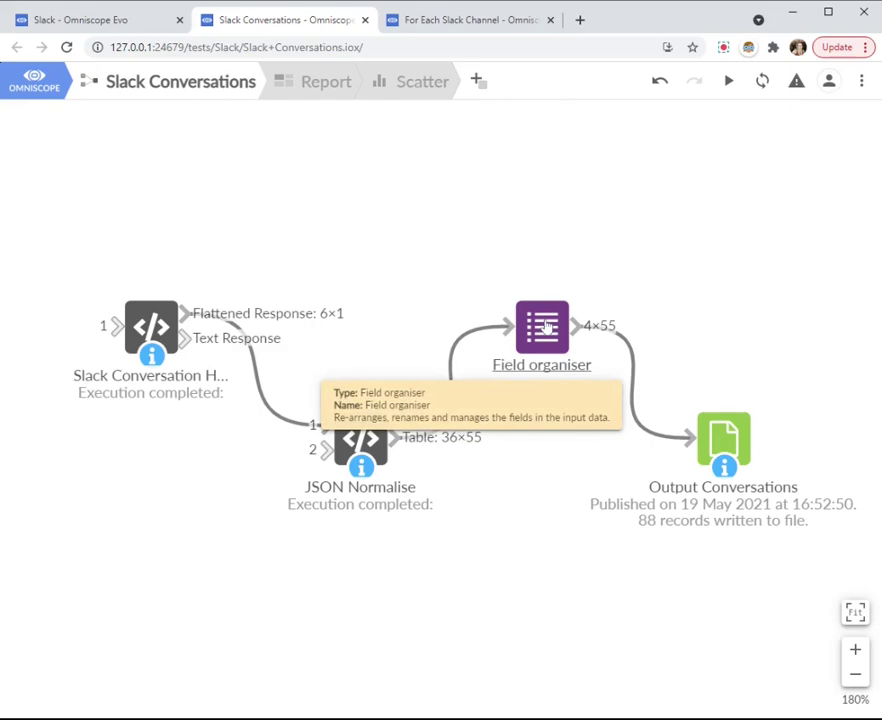
double_click(546, 327)
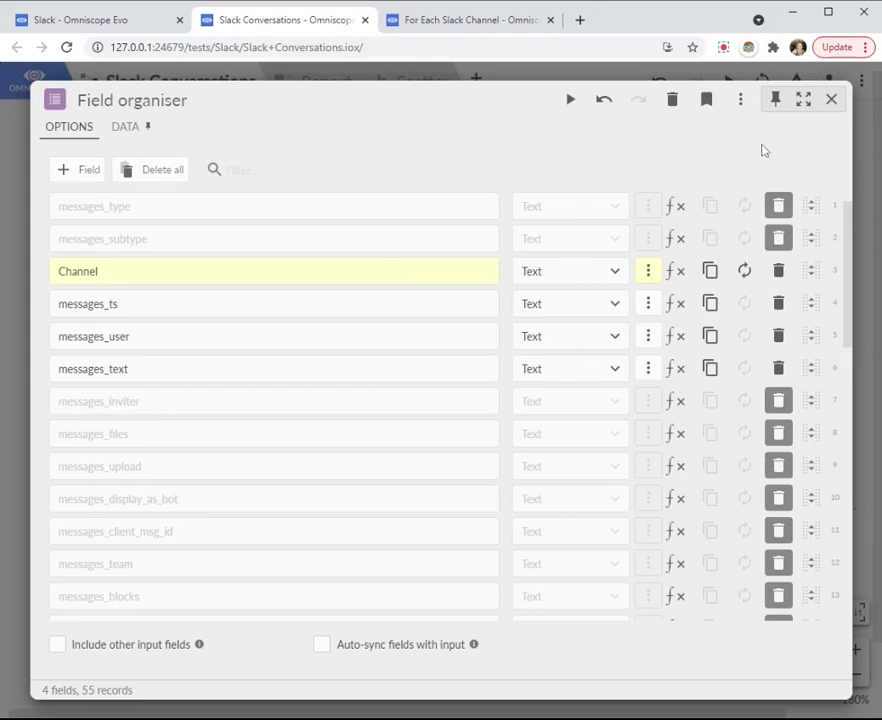
click(832, 102)
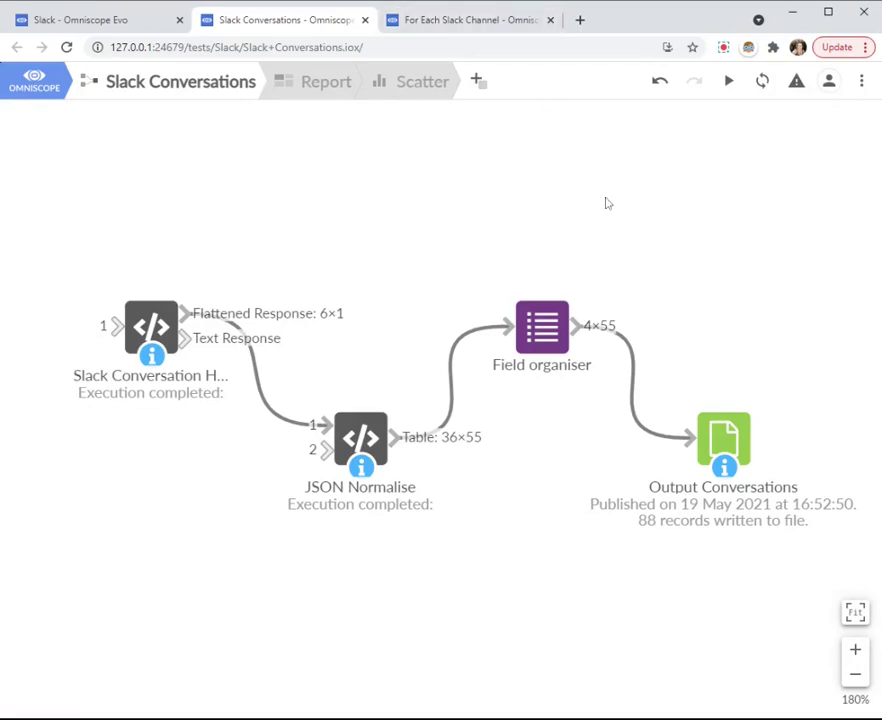
scroll(603, 268, up, 5)
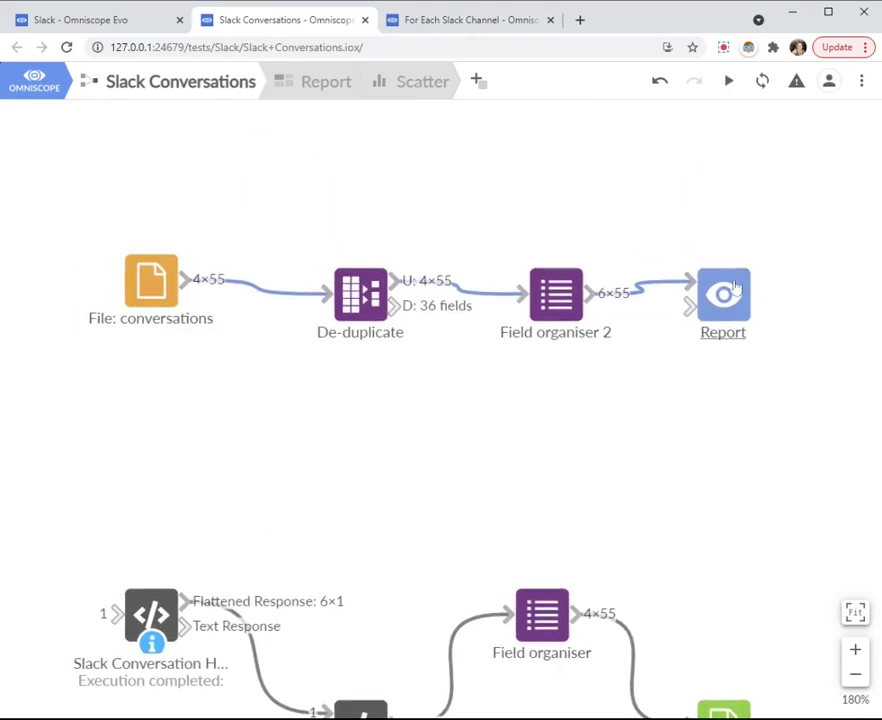
Step: Refresh the Report block so it loads the 88-row conversations file, de-duplicated to 85 records
click(733, 289)
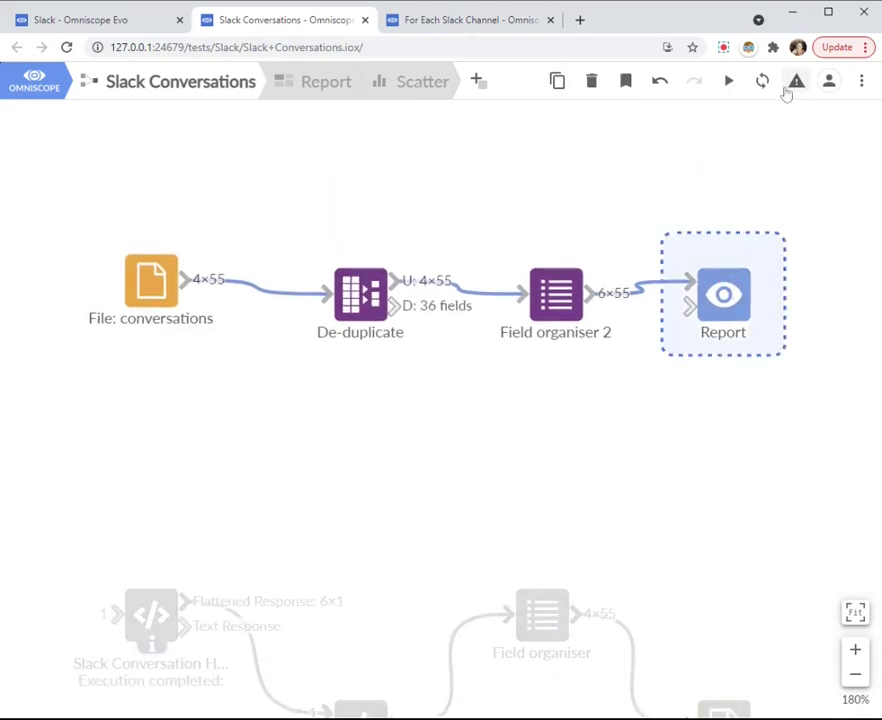
click(764, 84)
scroll(660, 430, down, 3)
scroll(620, 400, left, 2)
Step: In the report's scatter chart, select the late-April to May messages, then return to the Slack Conversations workflow
double_click(672, 188)
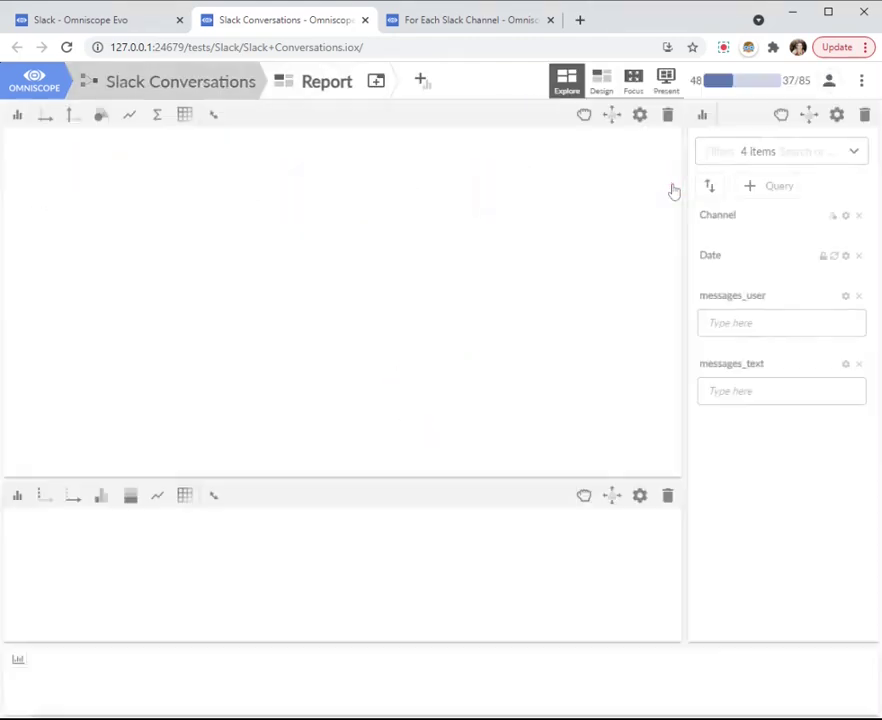
mouse_move(620, 231)
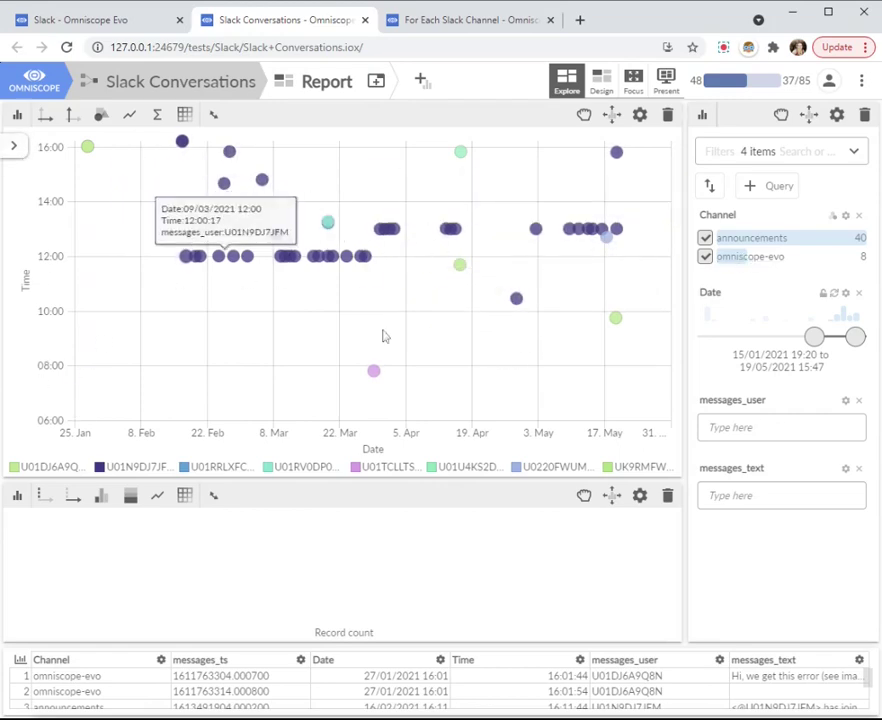
drag(461, 363, 649, 199)
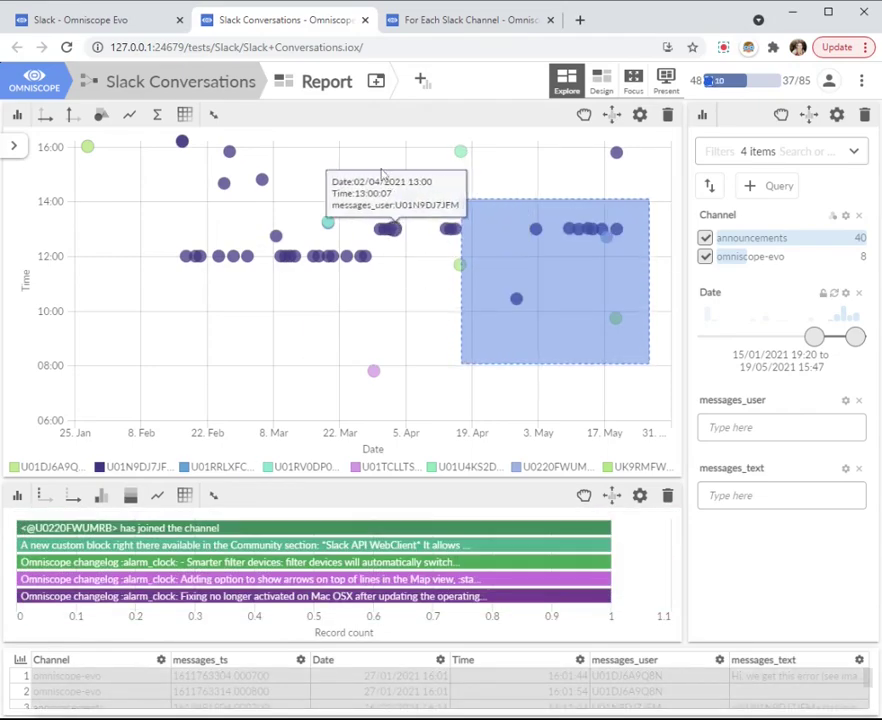
click(140, 70)
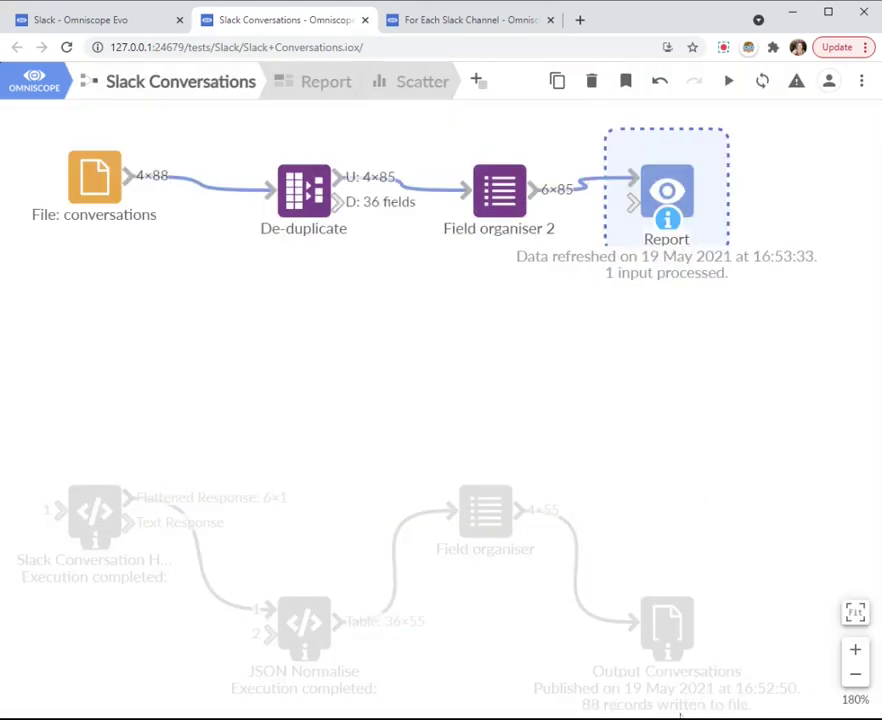